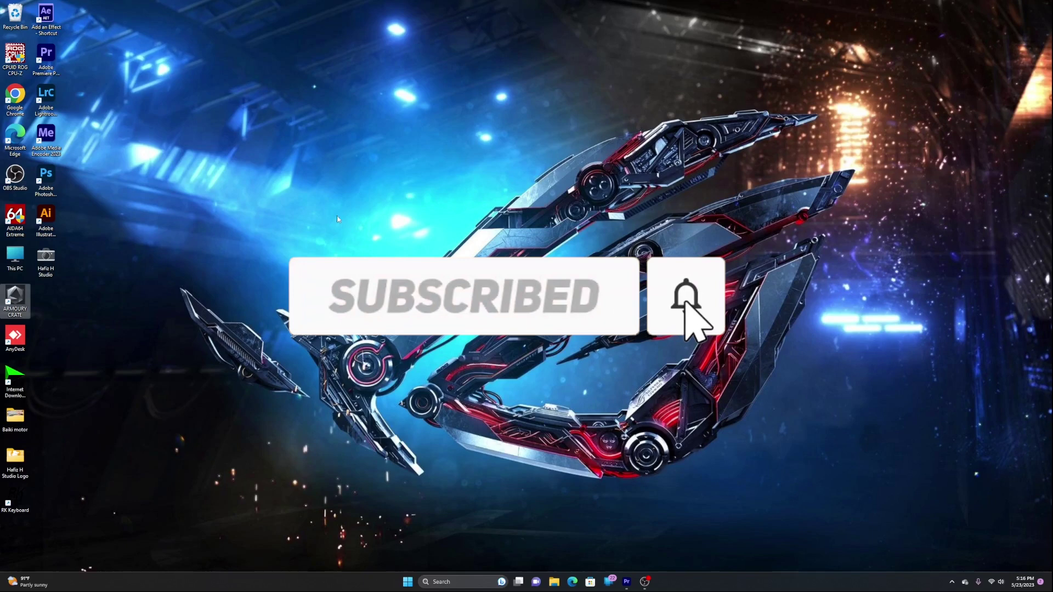
# Launch Adobe Illustrator from its desktop icon and wait for the Home screen
pyautogui.doubleClick(46, 217)
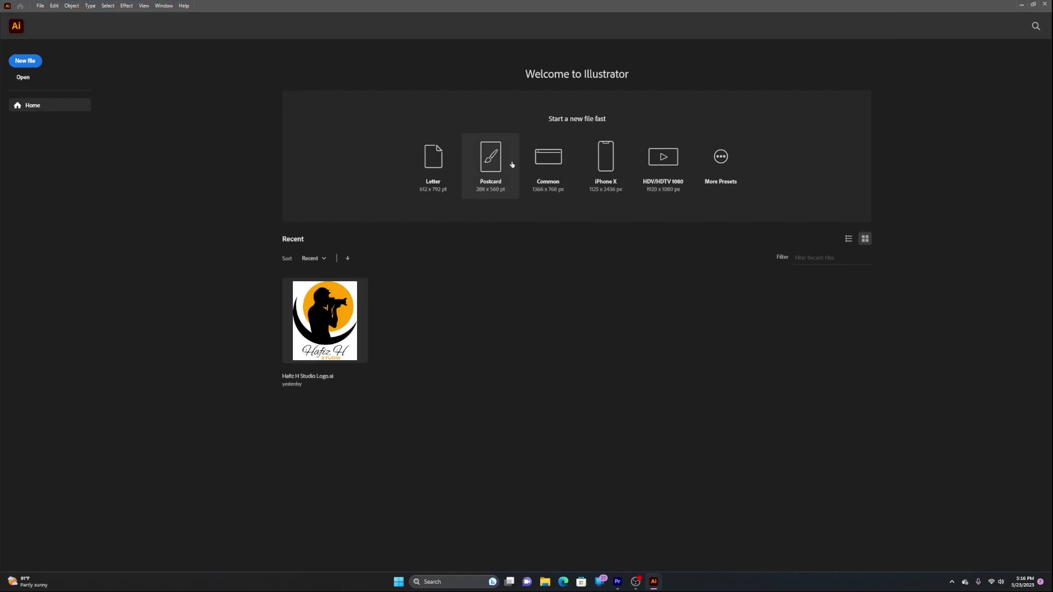
# Create a new Letter document and place a 60 pt text frame on the artboard
pyautogui.click(445, 166)
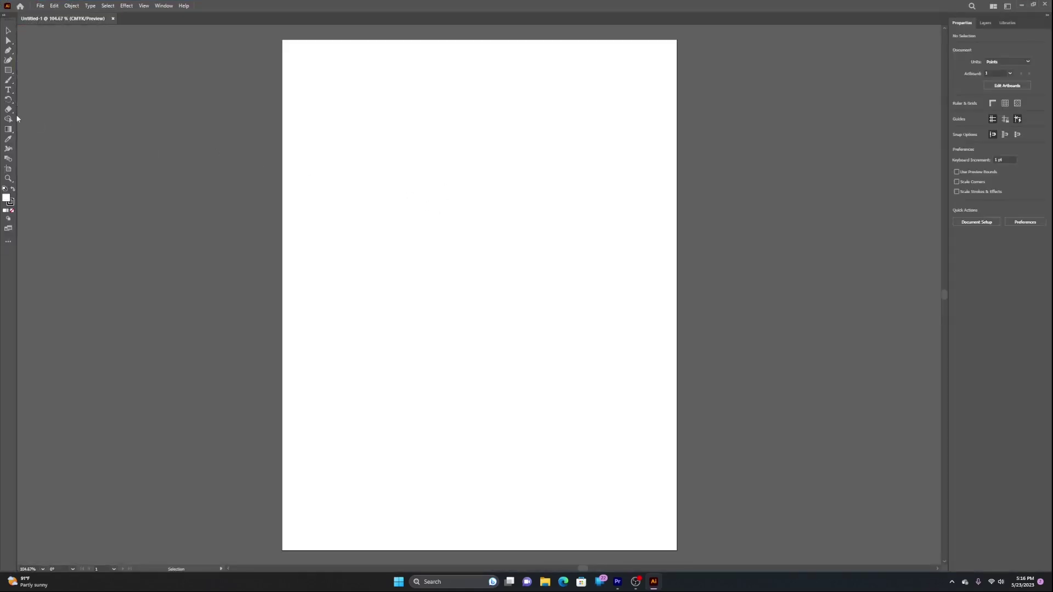
pyautogui.click(8, 89)
pyautogui.click(373, 203)
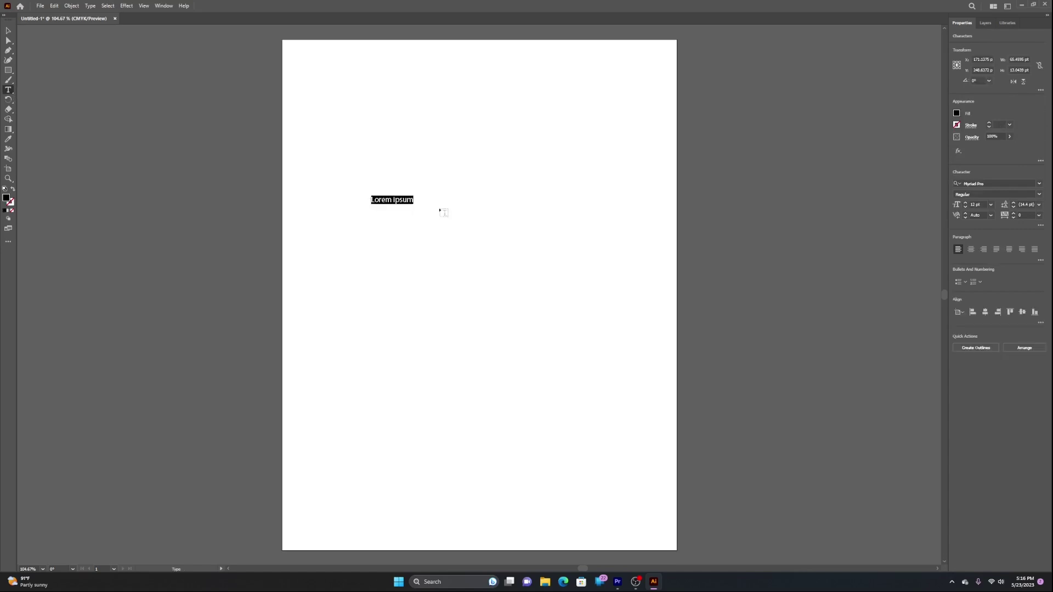
pyautogui.click(990, 205)
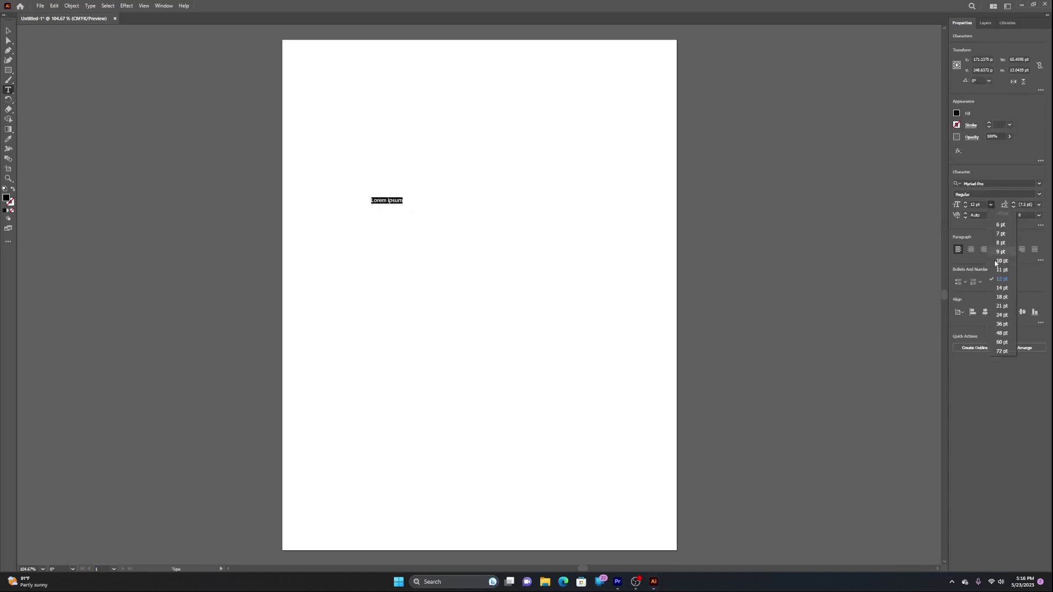
pyautogui.click(1002, 341)
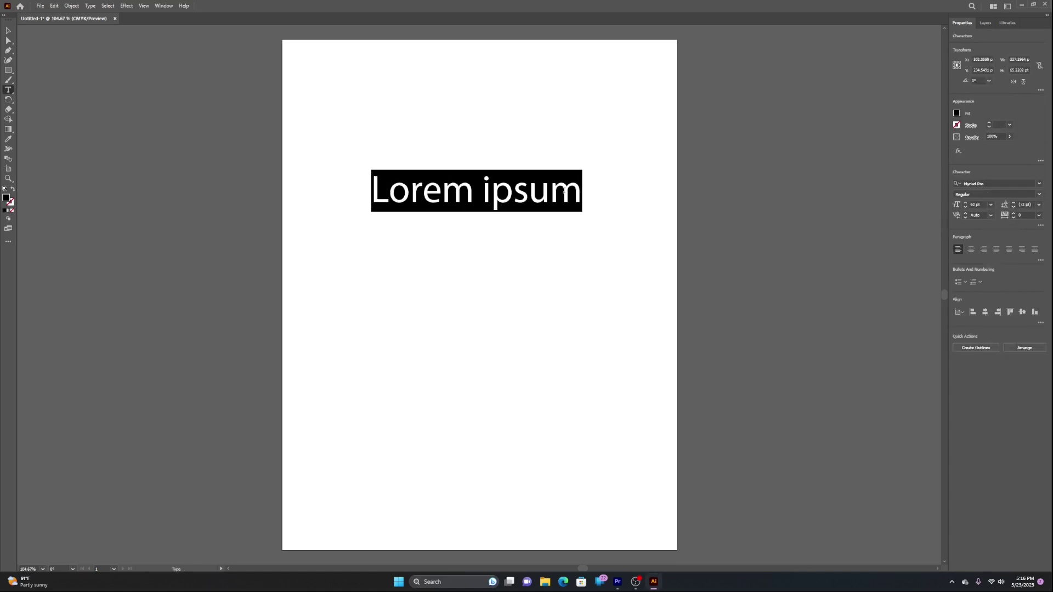
# Type the text 'Hafiz H Studio' into the frame
pyautogui.write('h')
pyautogui.press('BackSpace')
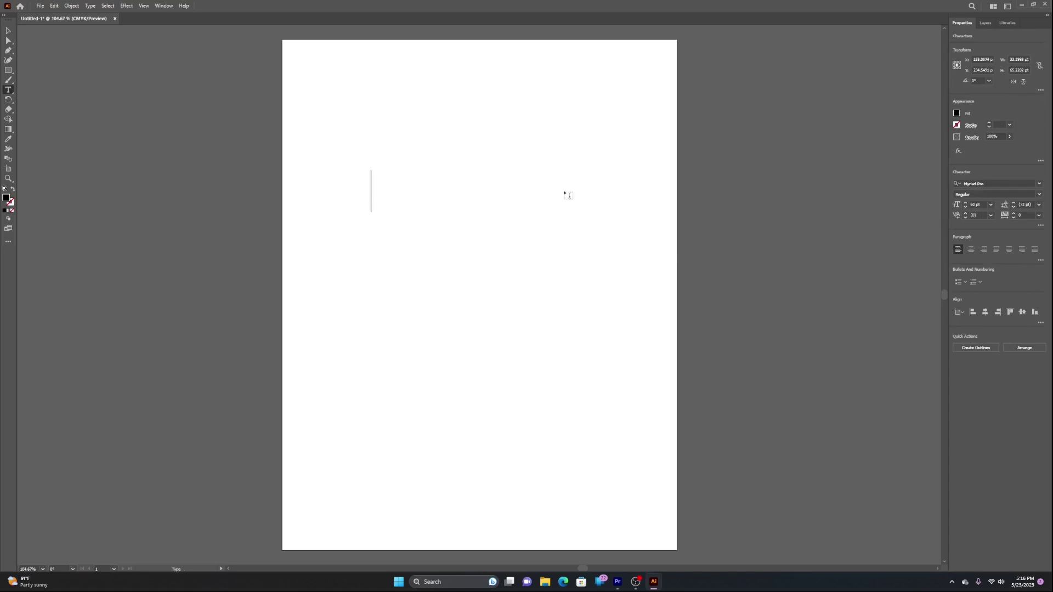
pyautogui.write('Hafiz ')
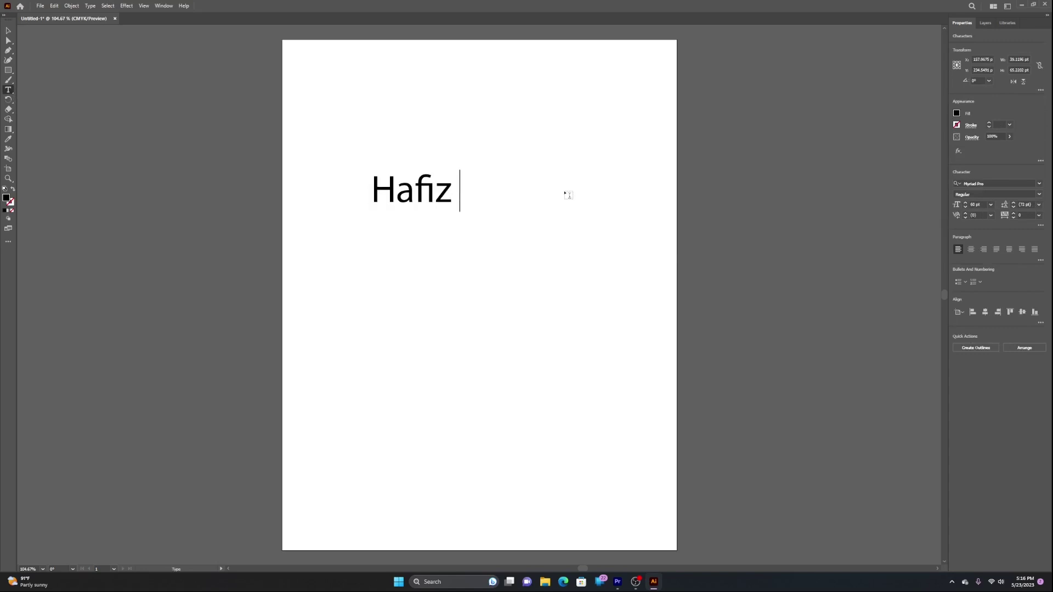
pyautogui.write('H S')
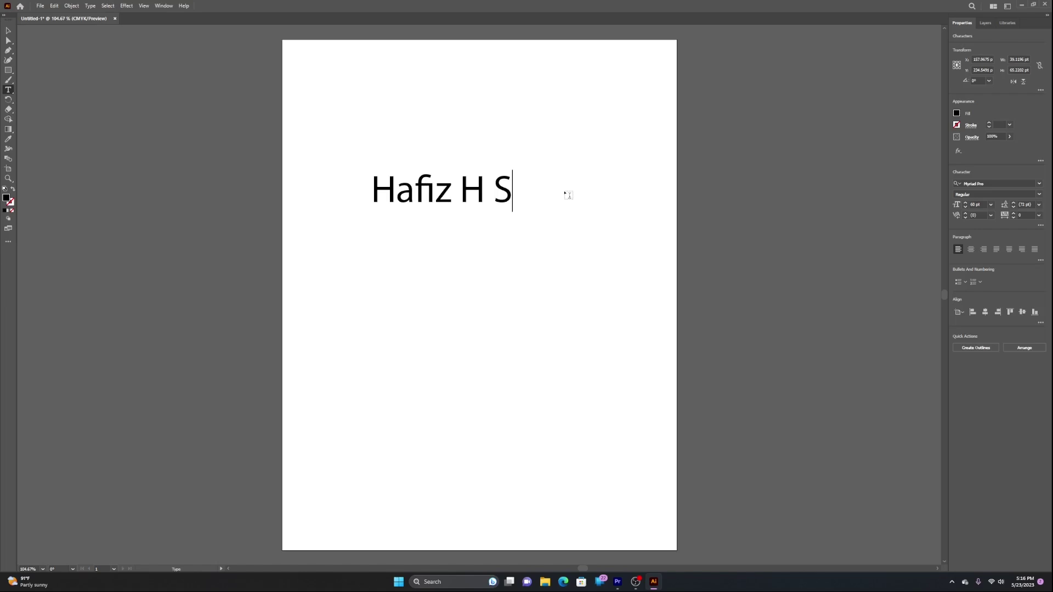
pyautogui.write('tudio')
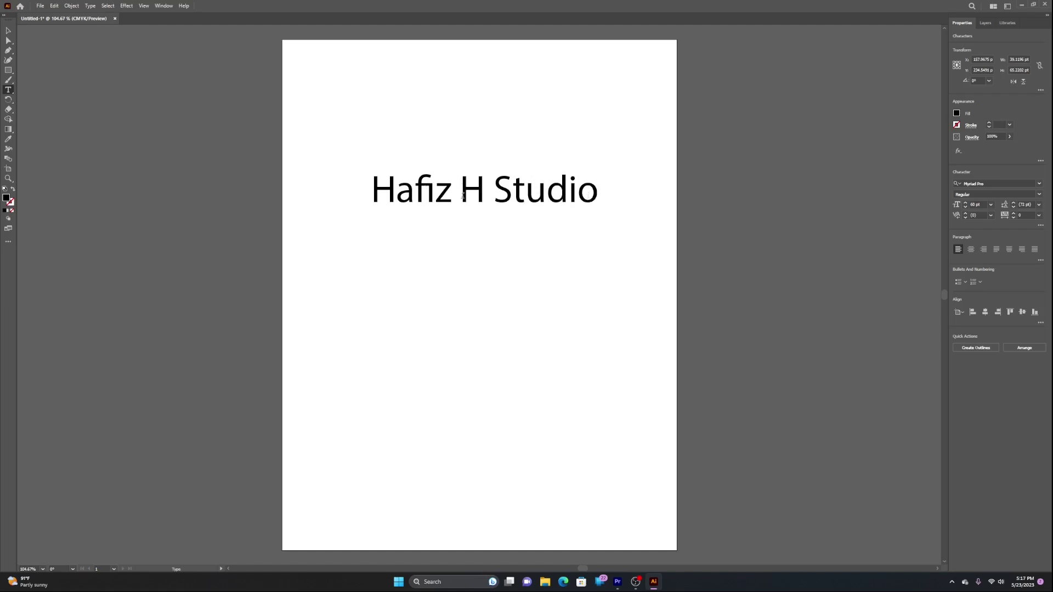
# Search the Character panel's font family field for 'sci' and find no matching script font
pyautogui.click(991, 183)
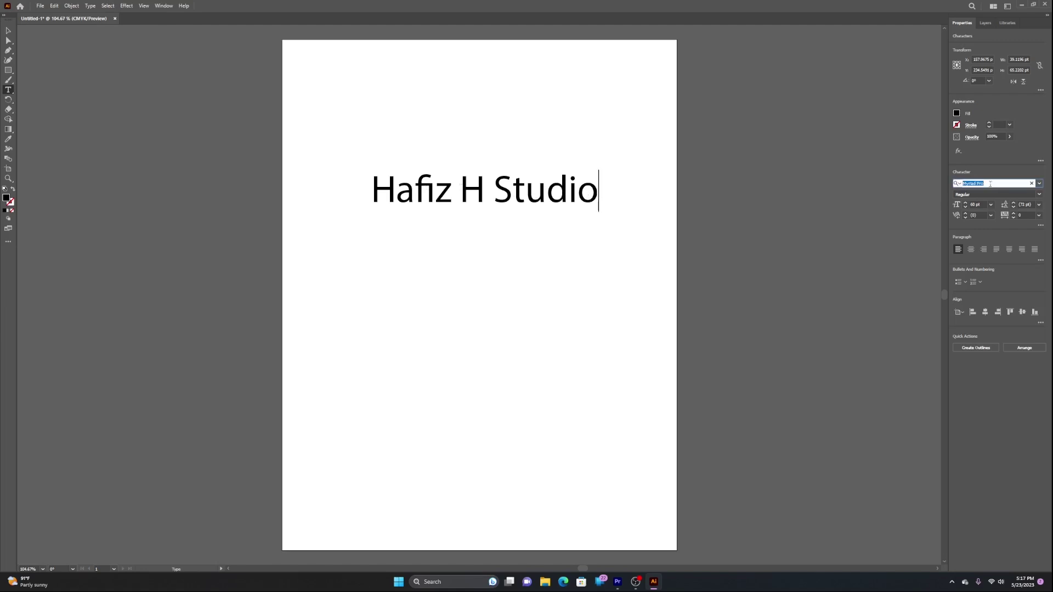
pyautogui.write('sci')
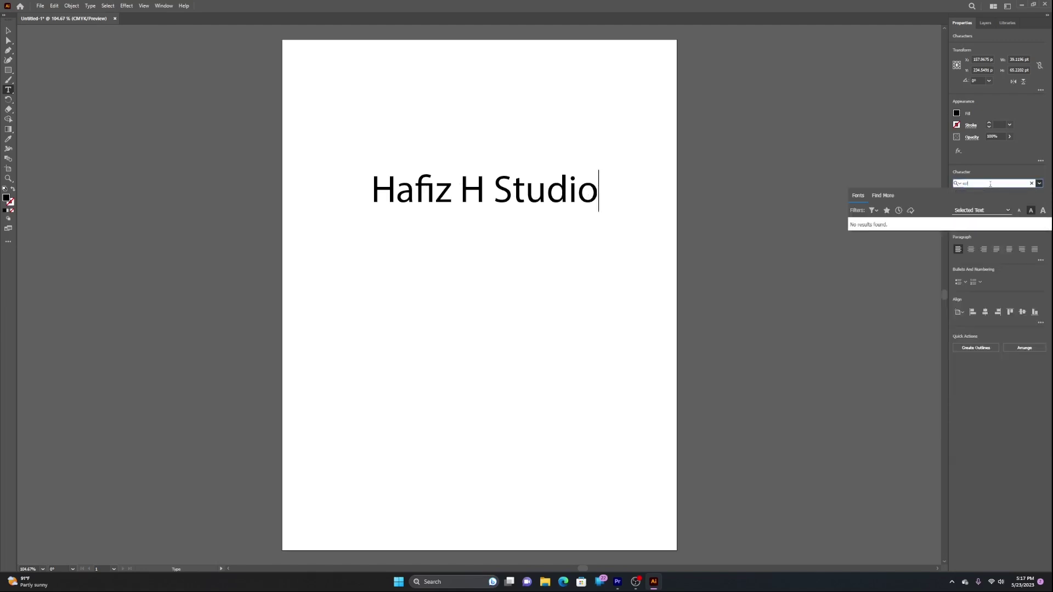
pyautogui.press('BackSpace')
pyautogui.press('BackSpace')
pyautogui.press('BackSpace')
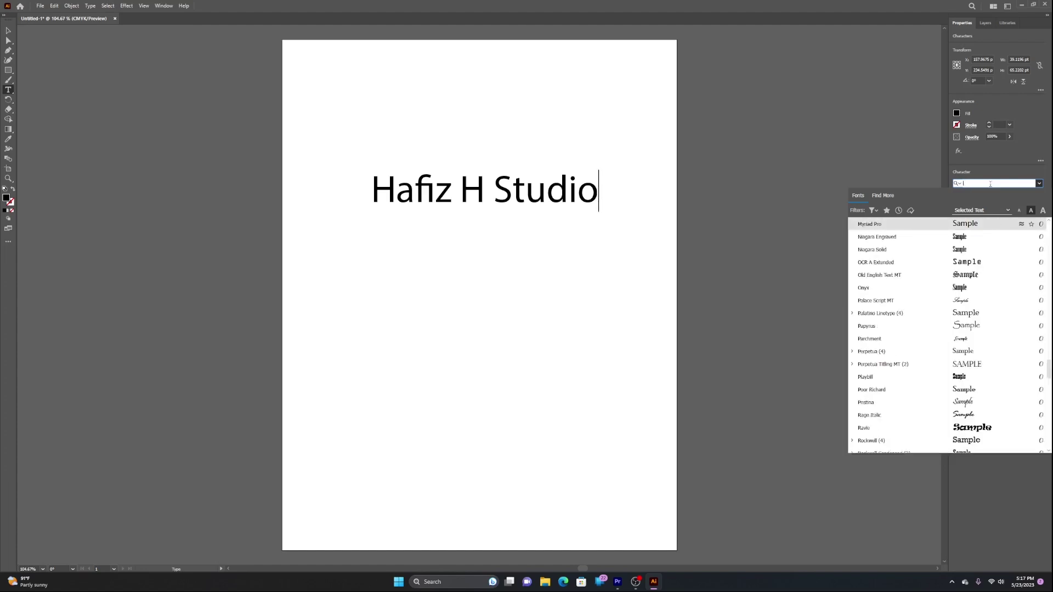
pyautogui.write('sci')
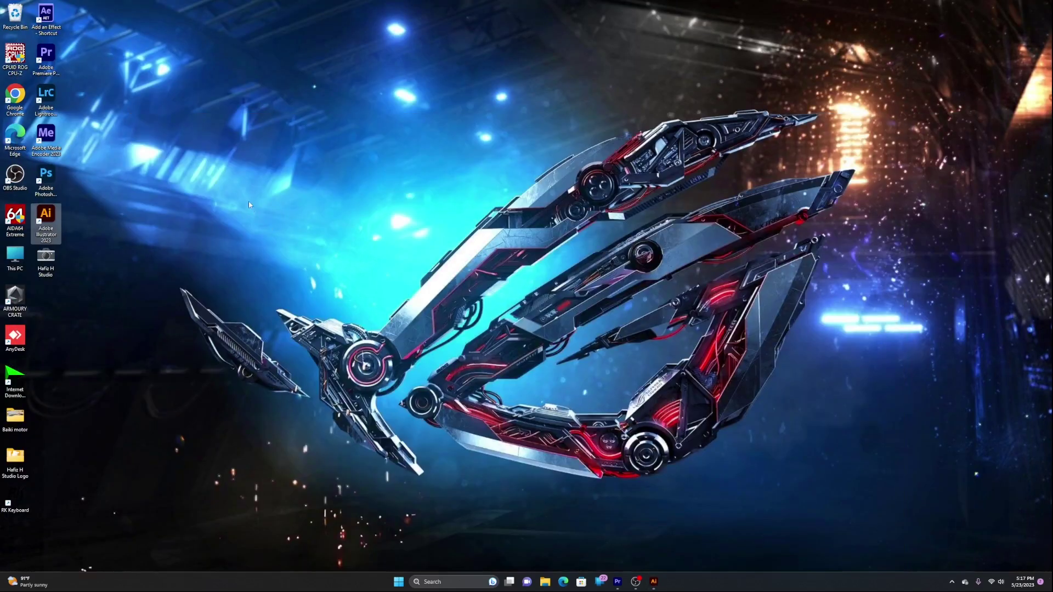
# Open Google Chrome and search Google for 'google fonts'
pyautogui.doubleClick(19, 100)
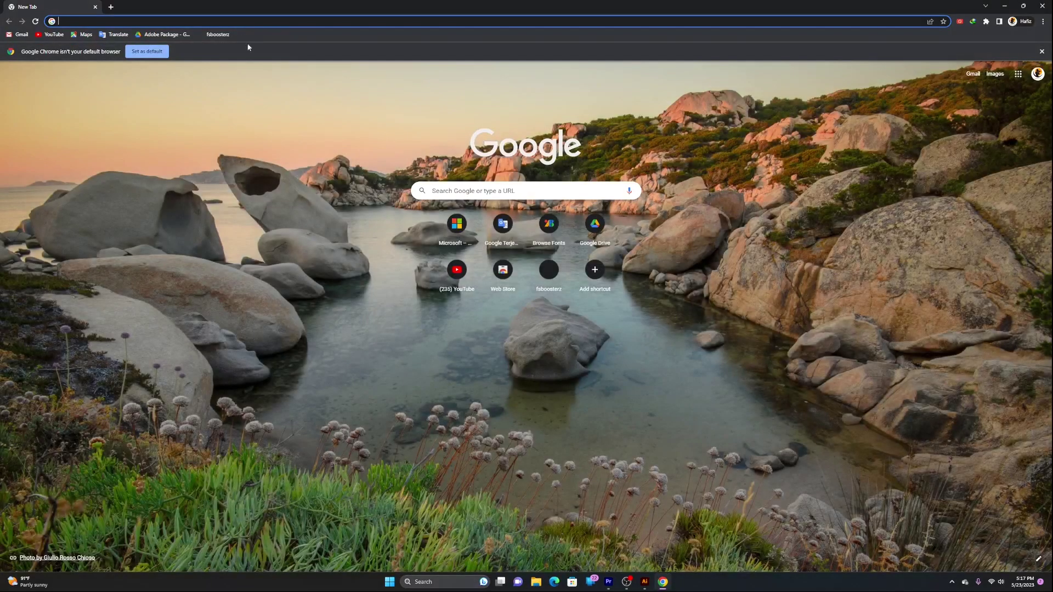
pyautogui.click(460, 190)
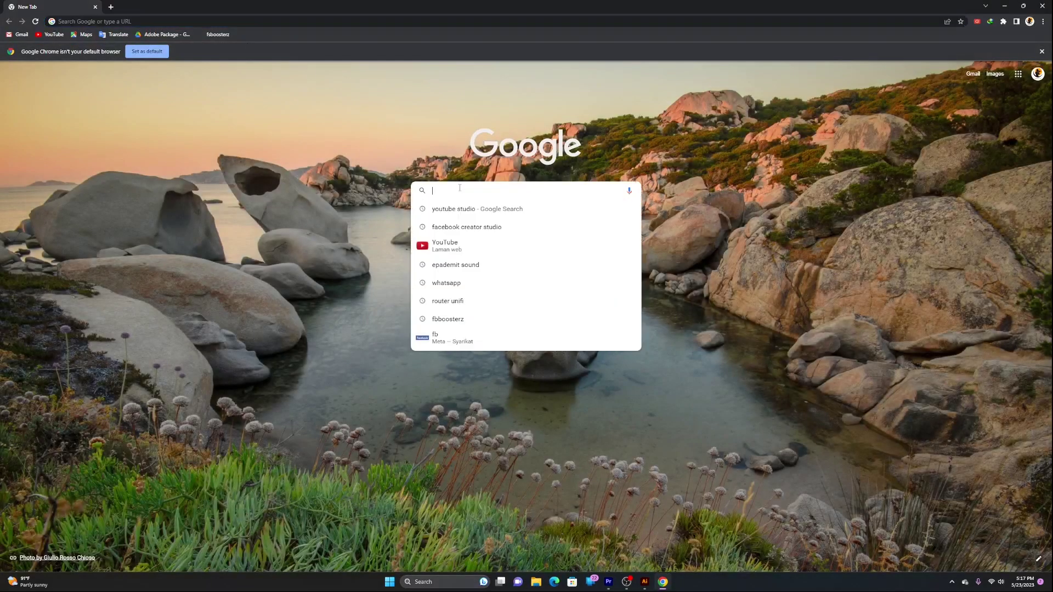
pyautogui.write('g')
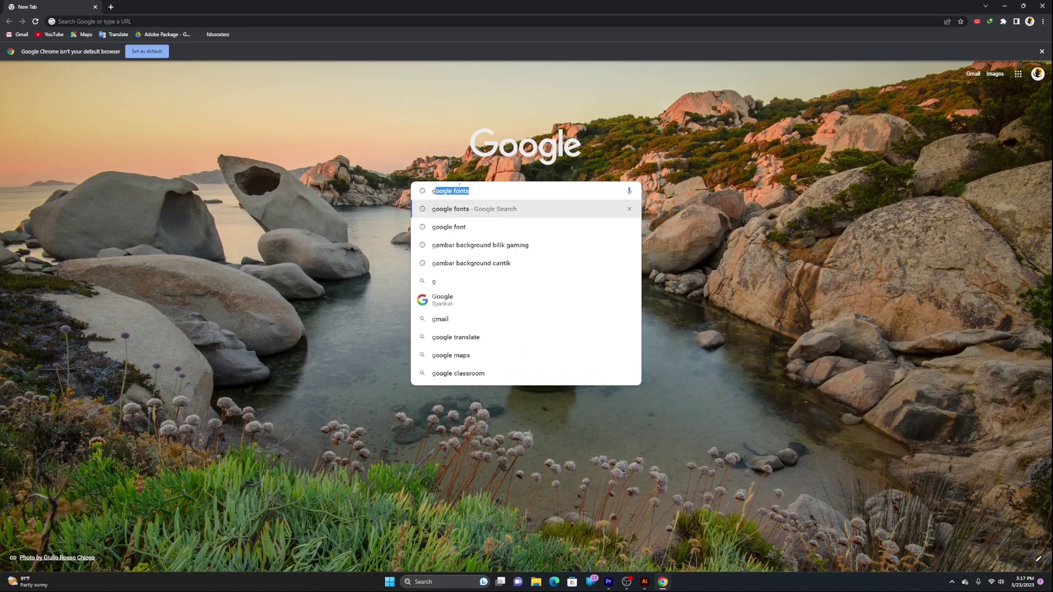
pyautogui.write('oo')
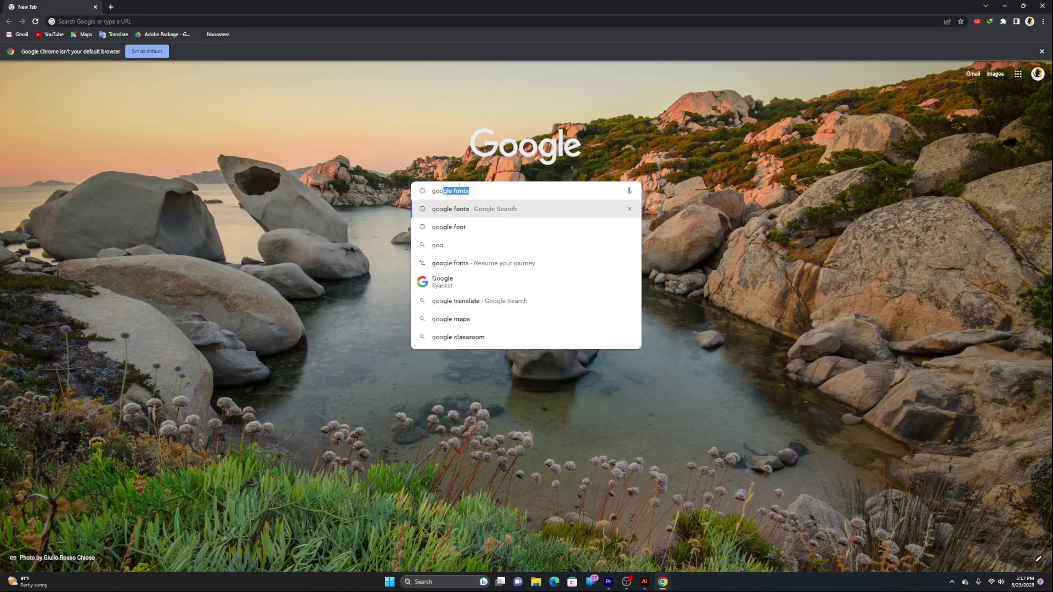
pyautogui.click(492, 211)
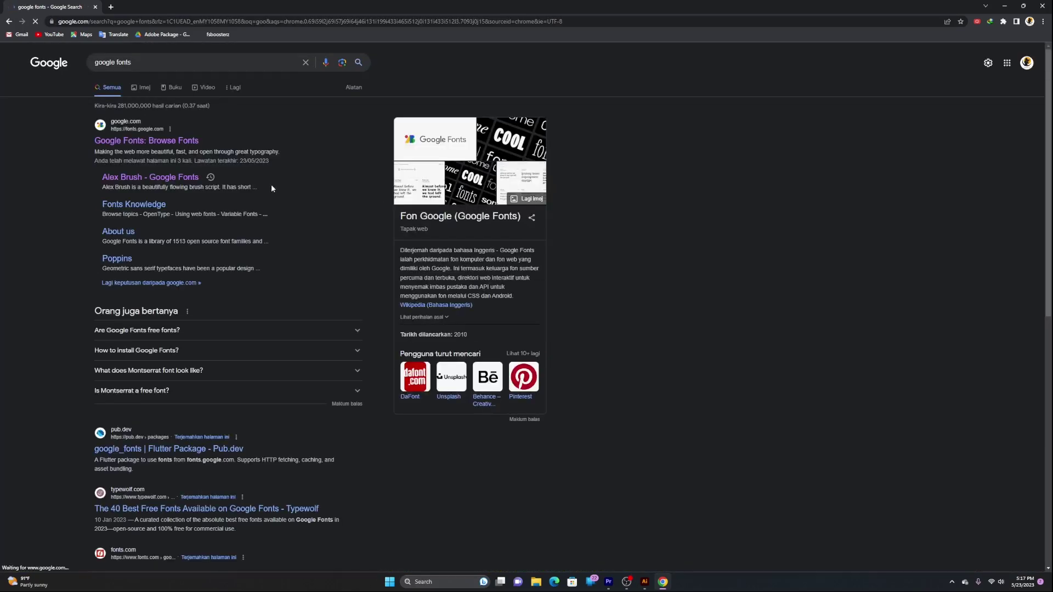
# Go to Google Fonts, search 'alex b' and open the Alex Brush font page
pyautogui.click(155, 138)
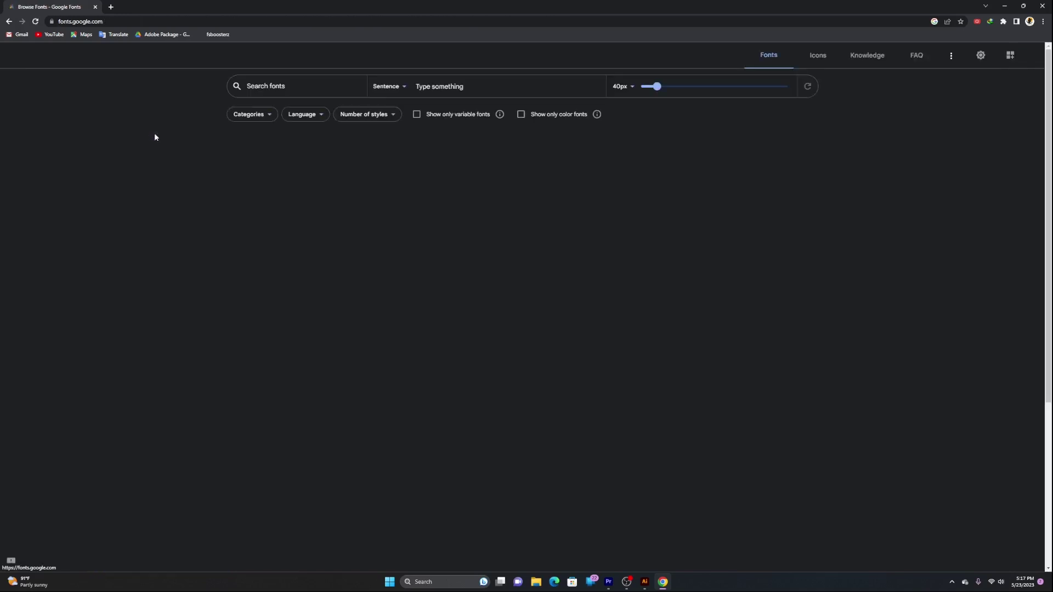
pyautogui.click(284, 86)
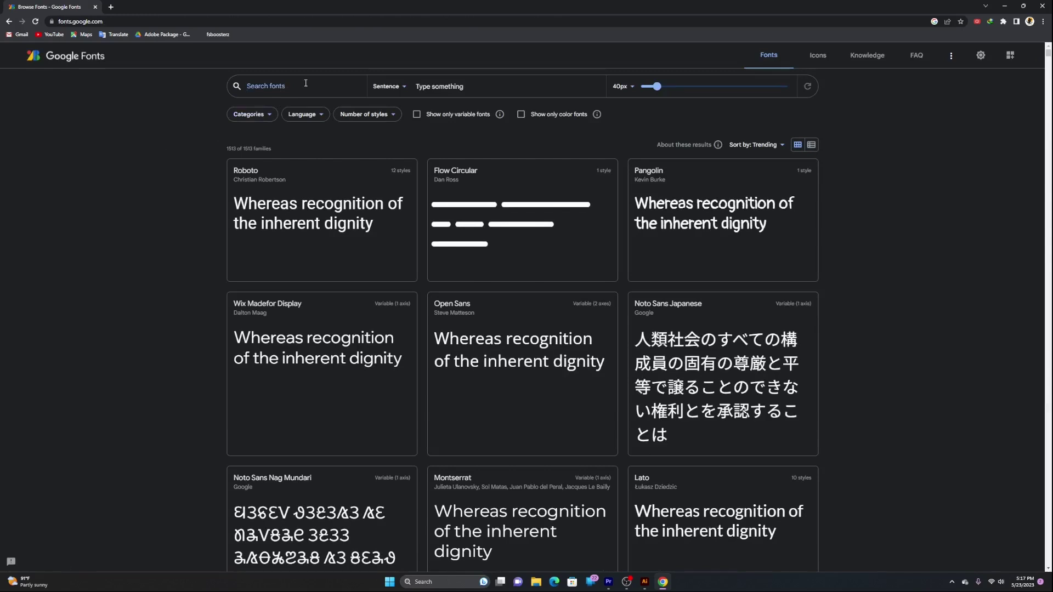
pyautogui.write('alex')
pyautogui.write(' b')
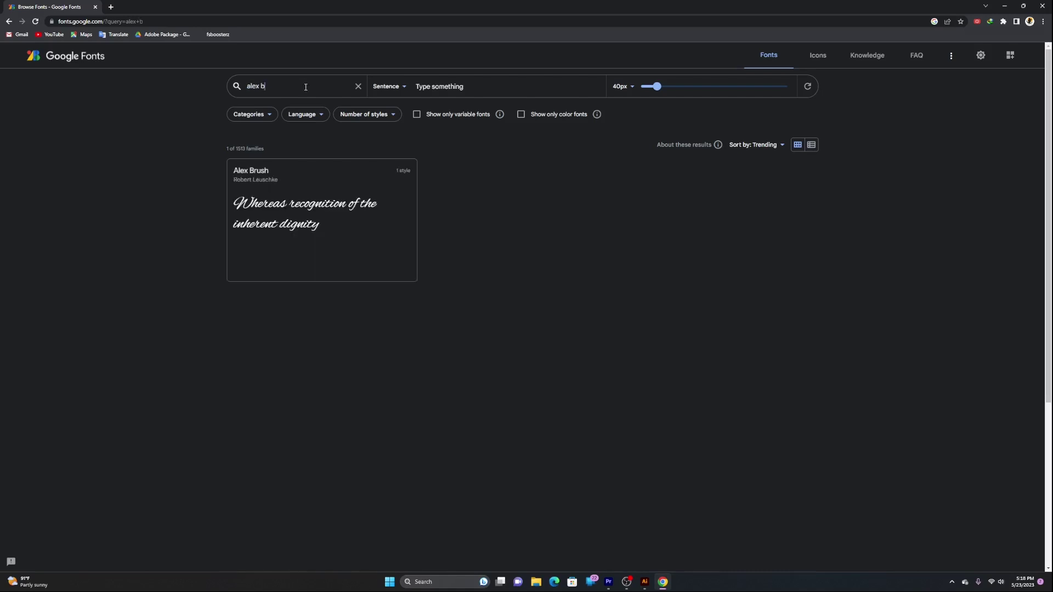
pyautogui.click(335, 206)
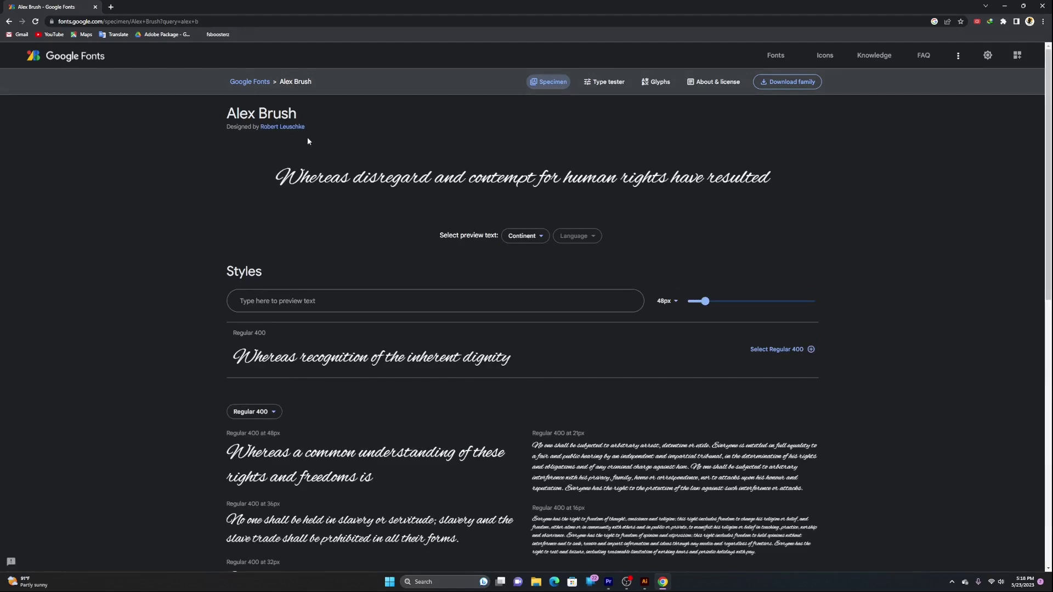
# Download the Alex Brush family and bring up the Alex_Brush.zip download's options
pyautogui.scroll(-2, 417, 268)
pyautogui.scroll(-2, 434, 299)
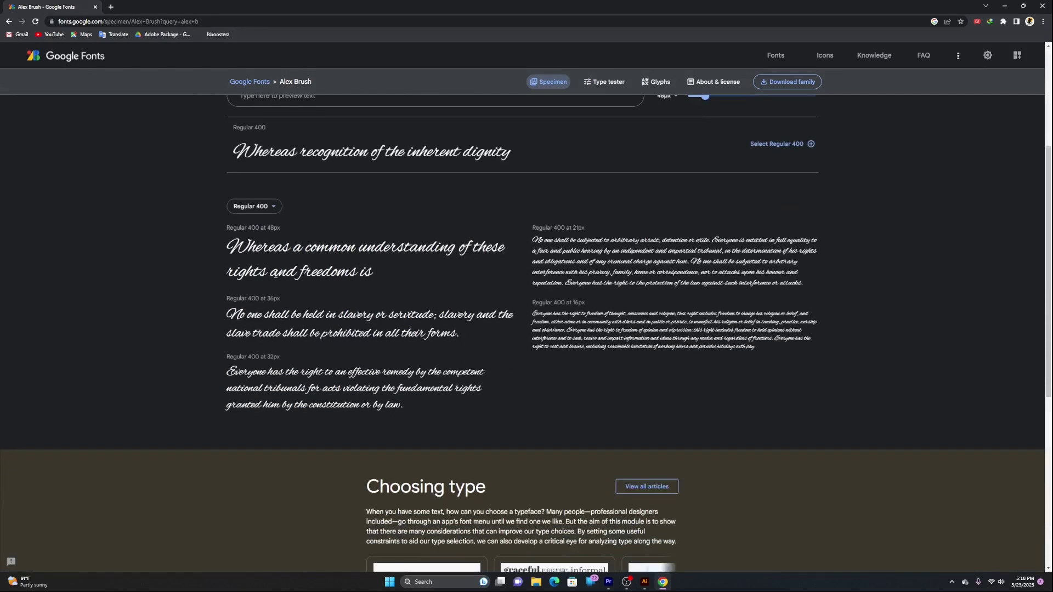
pyautogui.scroll(3, 275, 274)
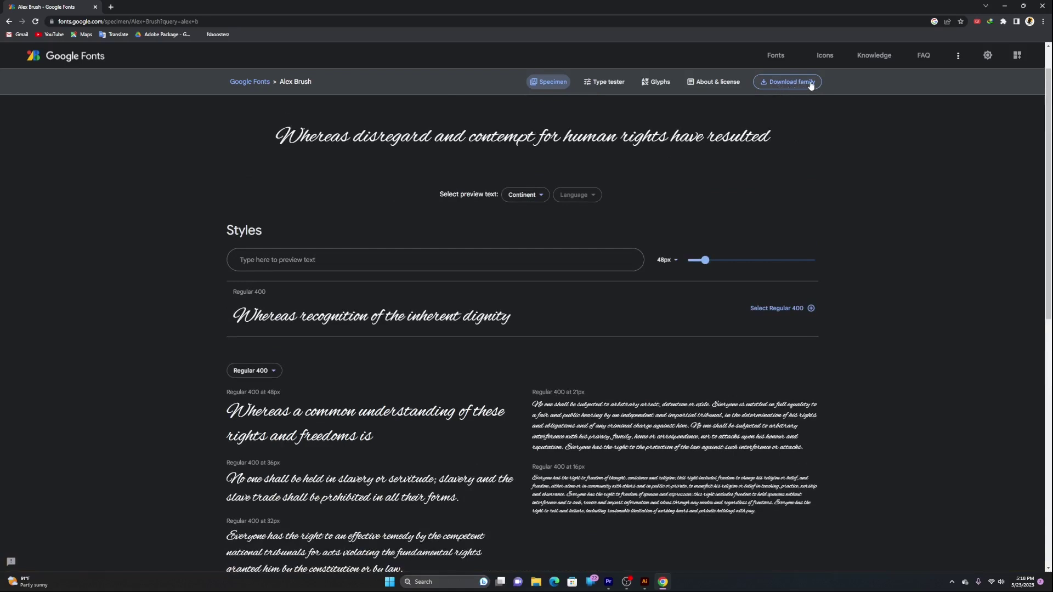
pyautogui.click(789, 86)
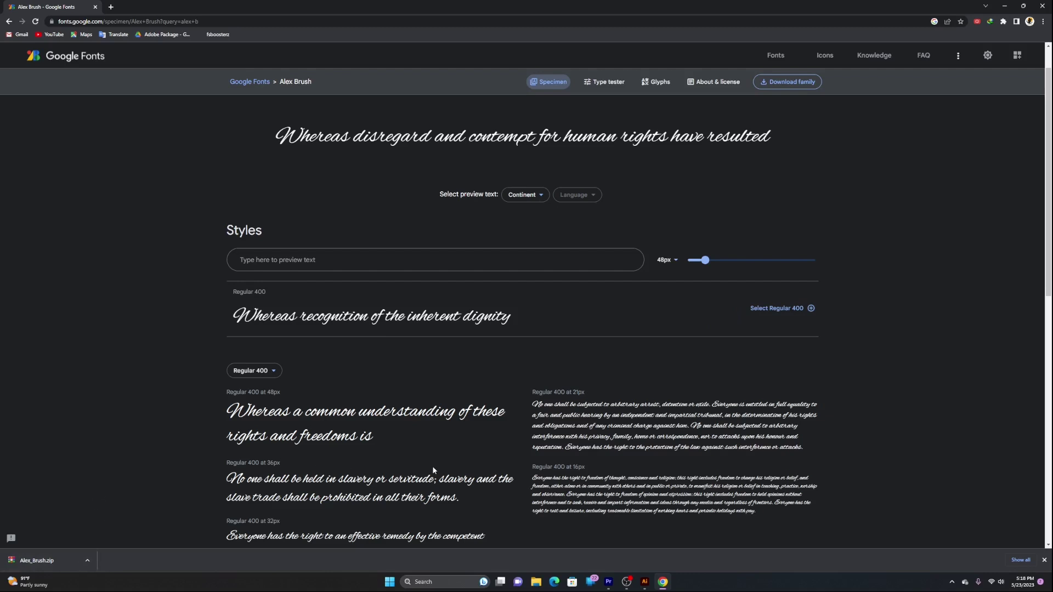
pyautogui.click(89, 561)
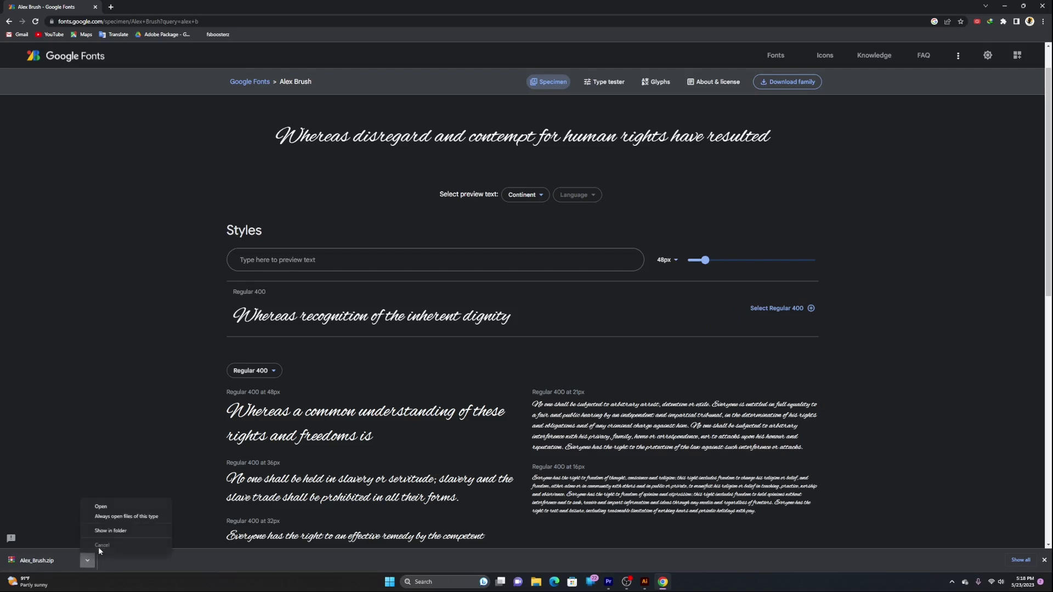
# Extract Alex_Brush.zip into a new Alex_Brush folder in Downloads, then close WinRAR
pyautogui.click(125, 531)
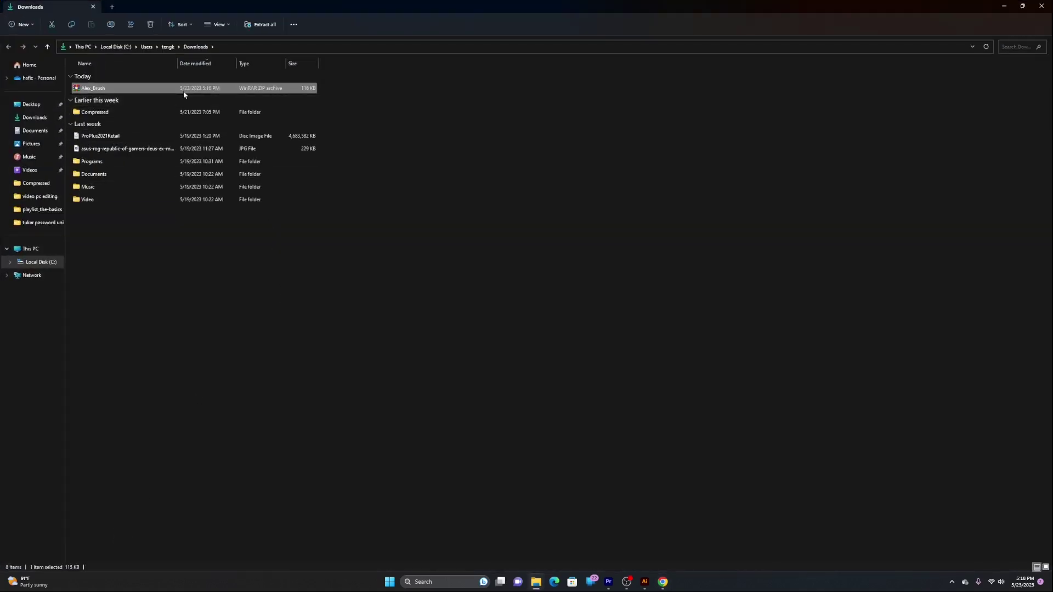
pyautogui.doubleClick(184, 91)
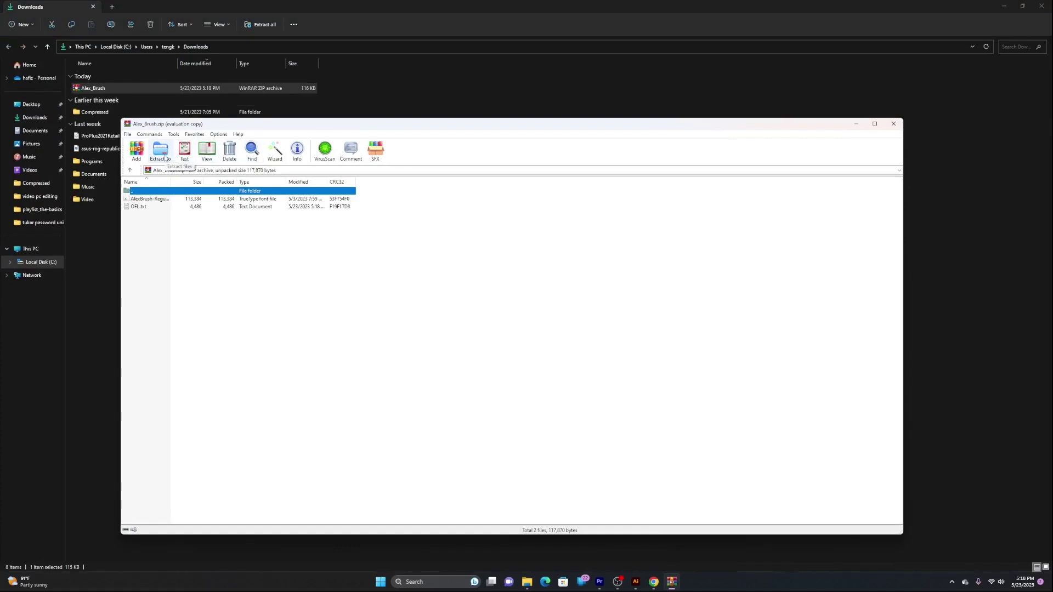
pyautogui.click(161, 151)
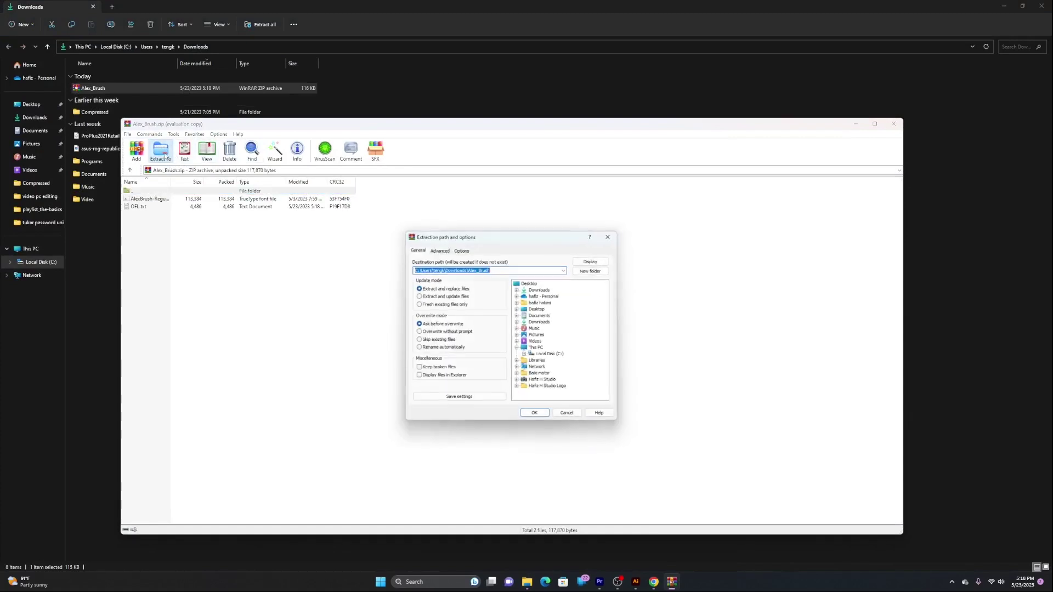
pyautogui.click(537, 417)
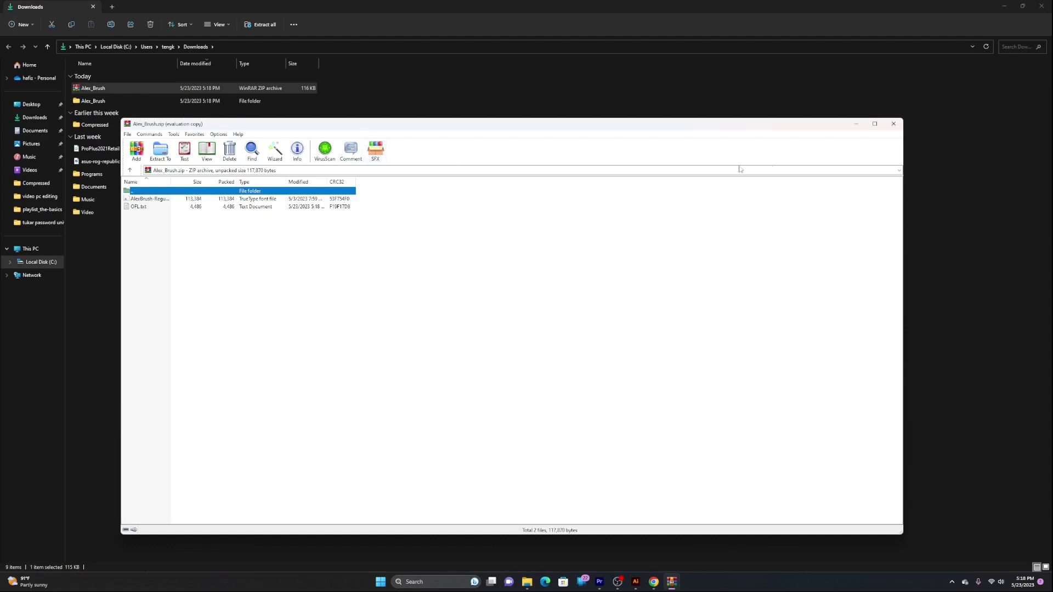
pyautogui.click(893, 124)
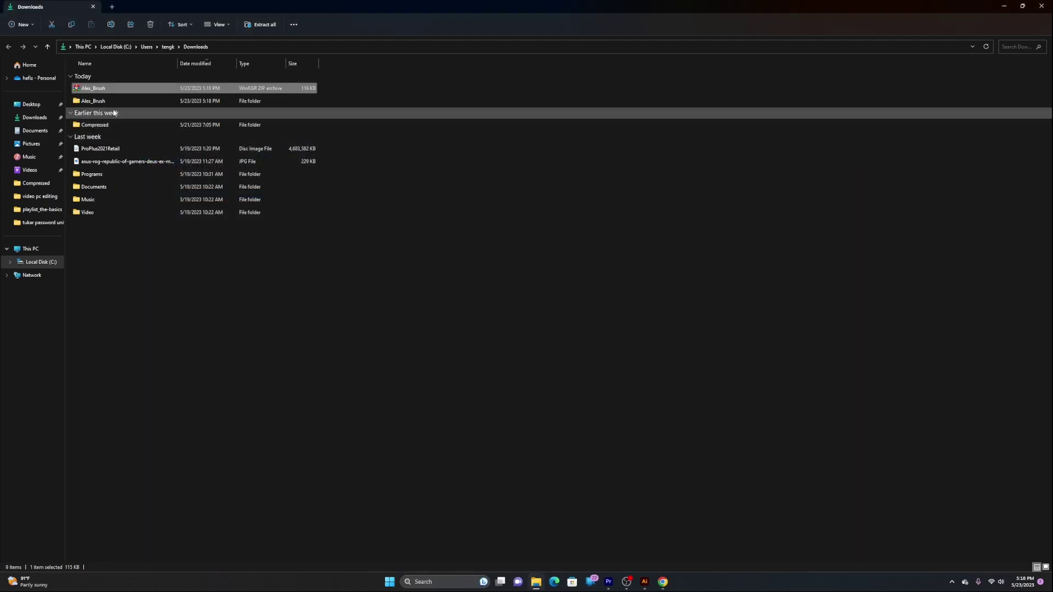
pyautogui.moveTo(93, 101)
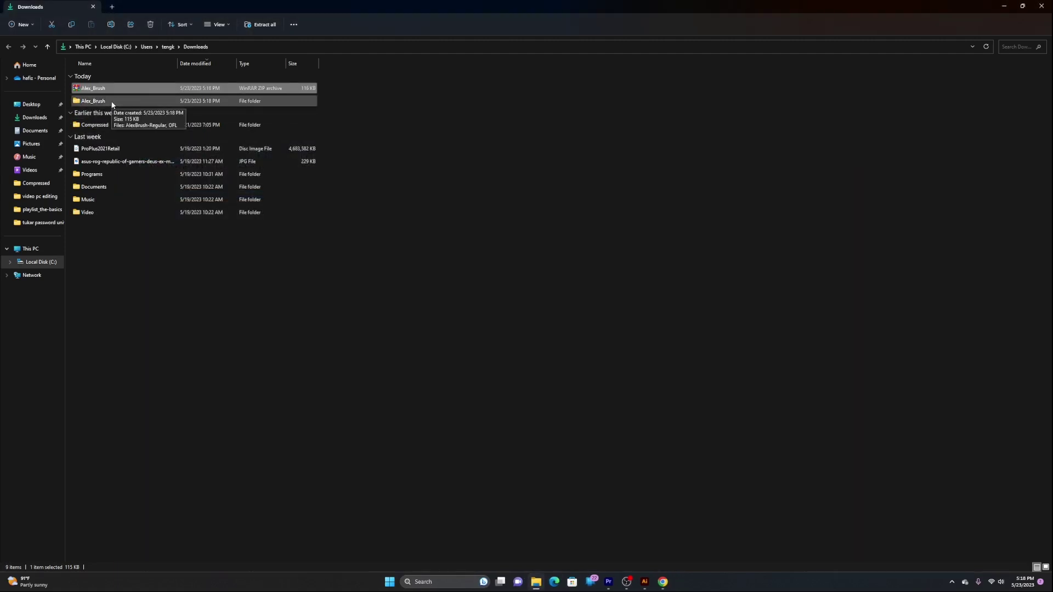
# Open the Alex_Brush folder and copy the AlexBrush-Regular font file
pyautogui.doubleClick(112, 102)
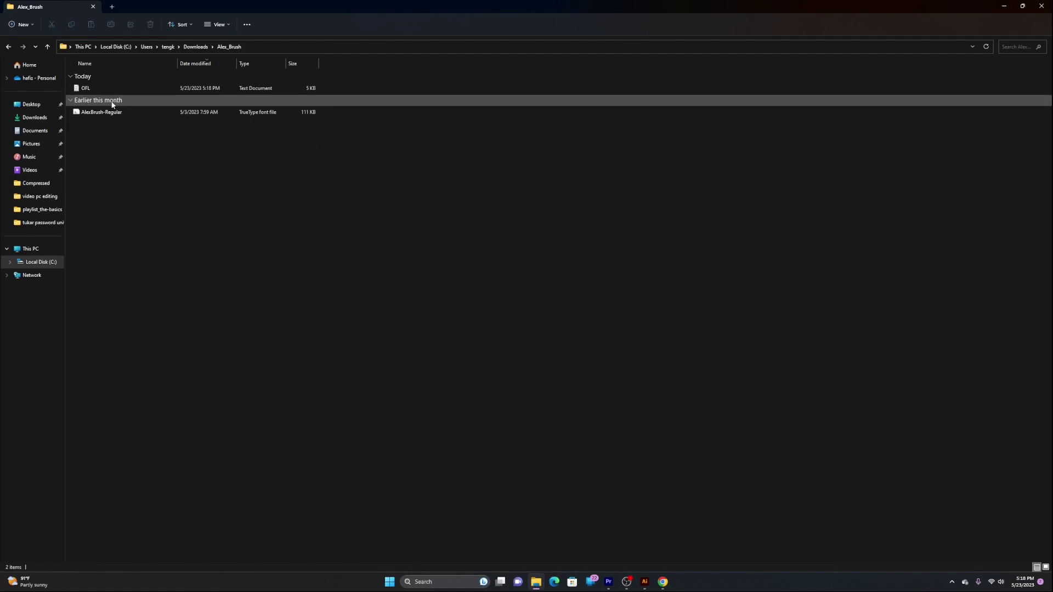
pyautogui.click(112, 102)
pyautogui.click(134, 140)
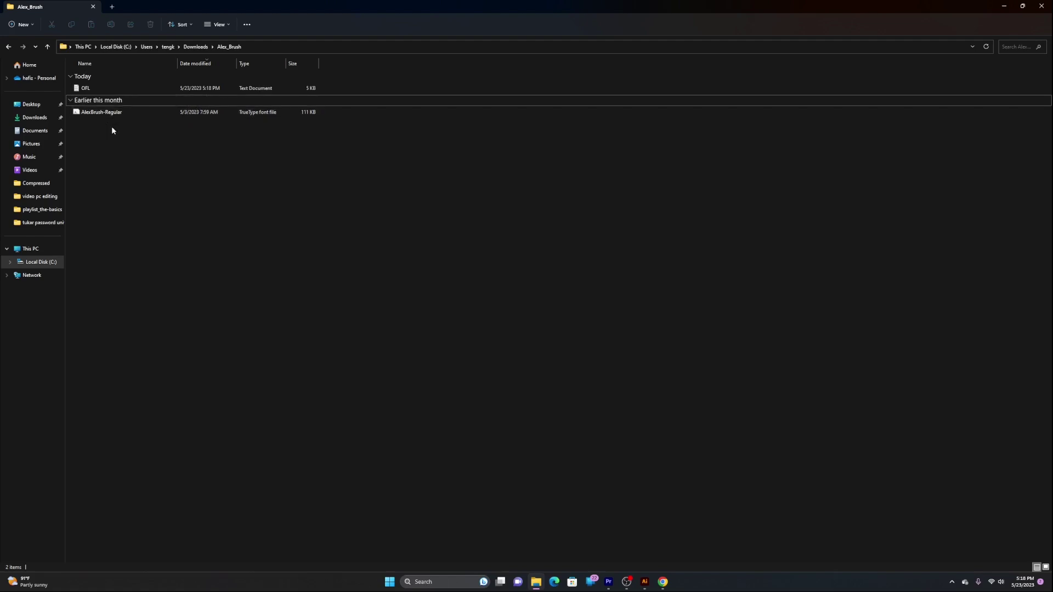
pyautogui.click(135, 113)
pyautogui.rightClick(137, 112)
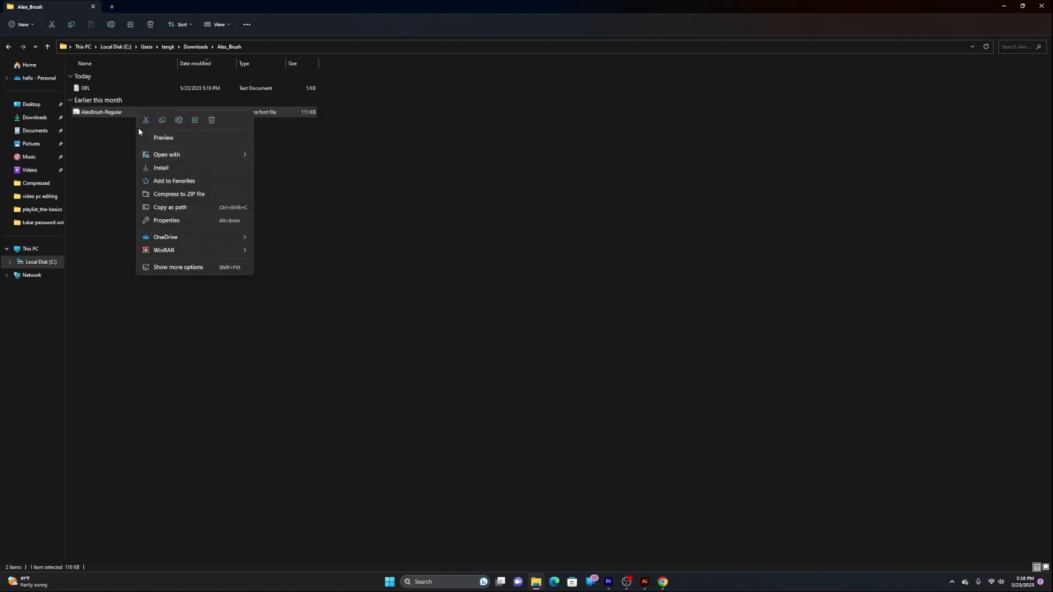
pyautogui.click(163, 121)
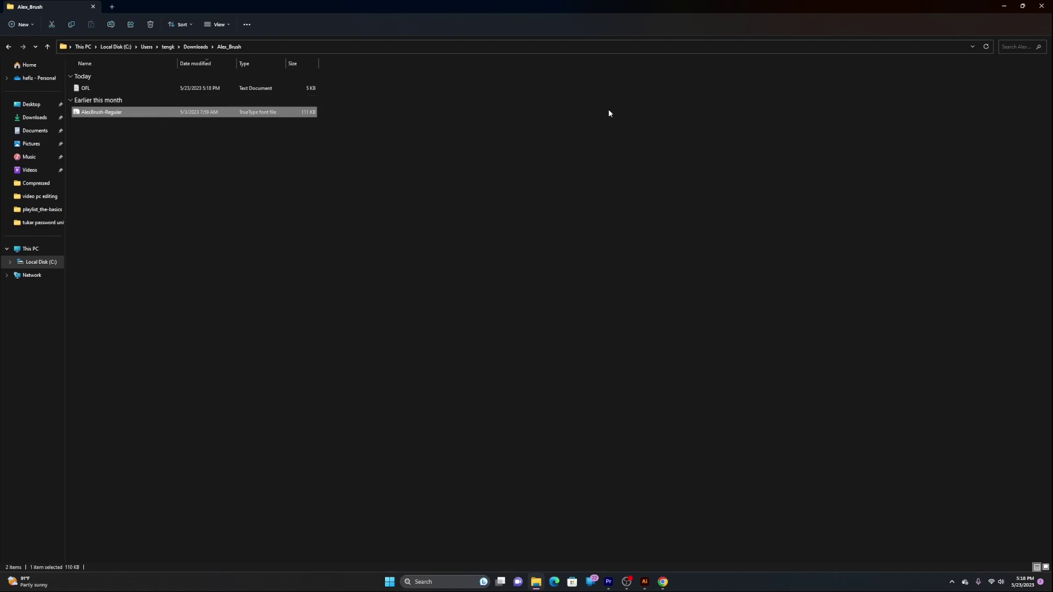
# Close Explorer and Chrome, then open the Illustrator shortcut's install file location
pyautogui.click(1041, 5)
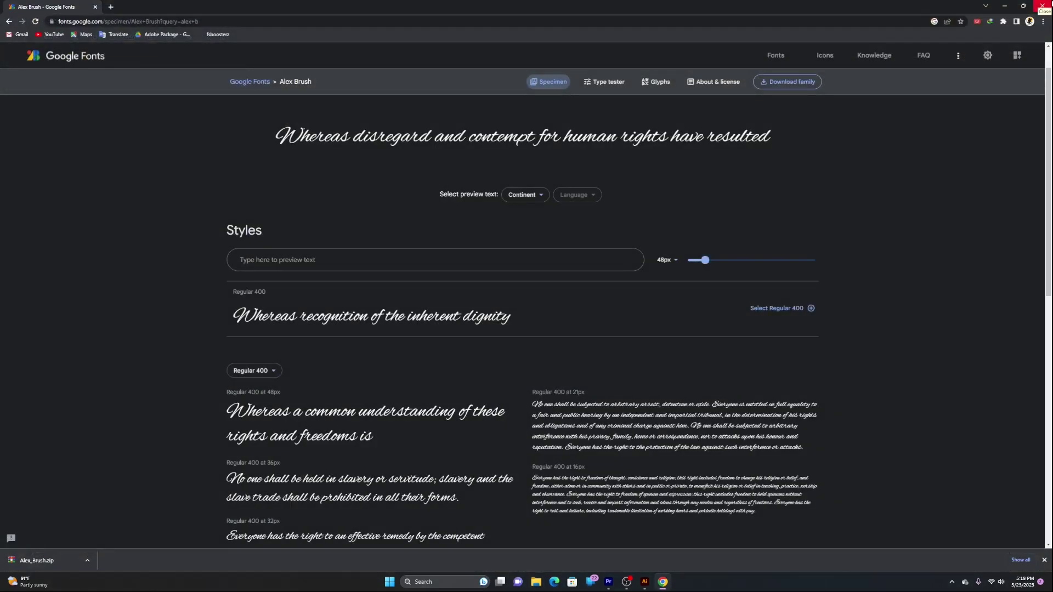
pyautogui.click(1042, 6)
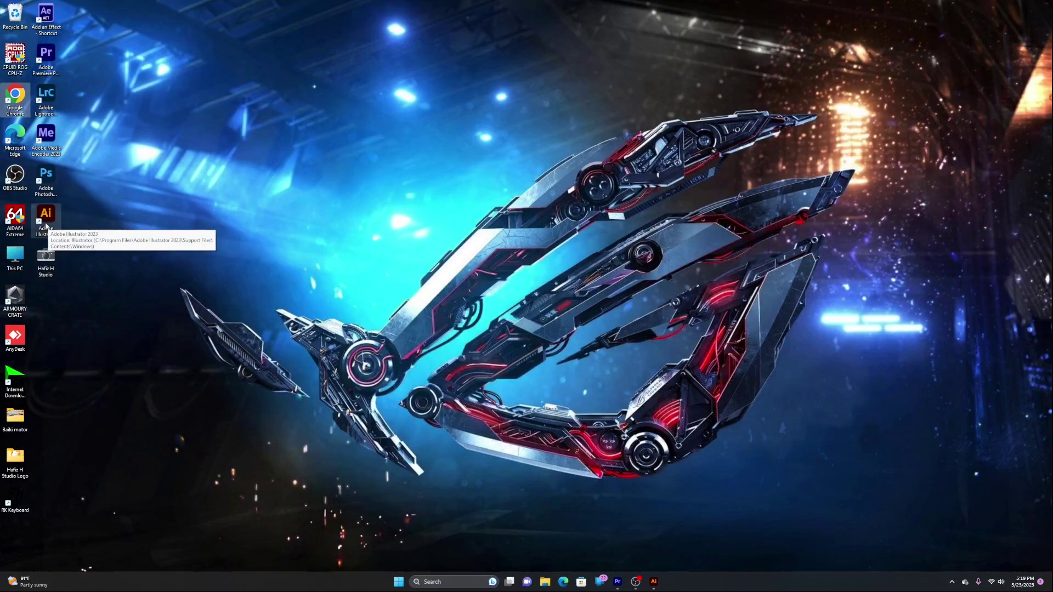
pyautogui.rightClick(46, 225)
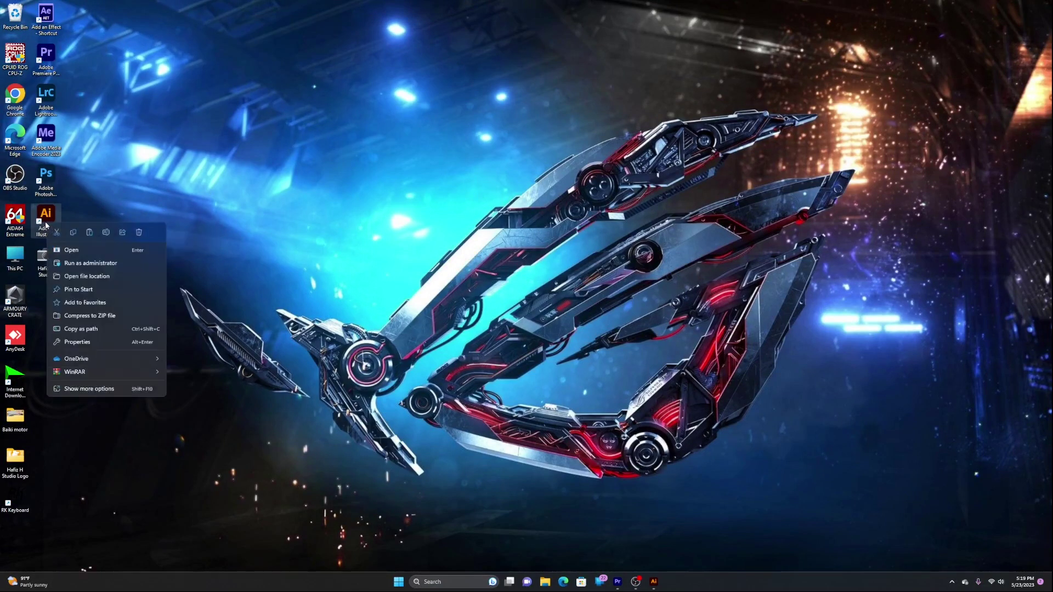
pyautogui.click(111, 276)
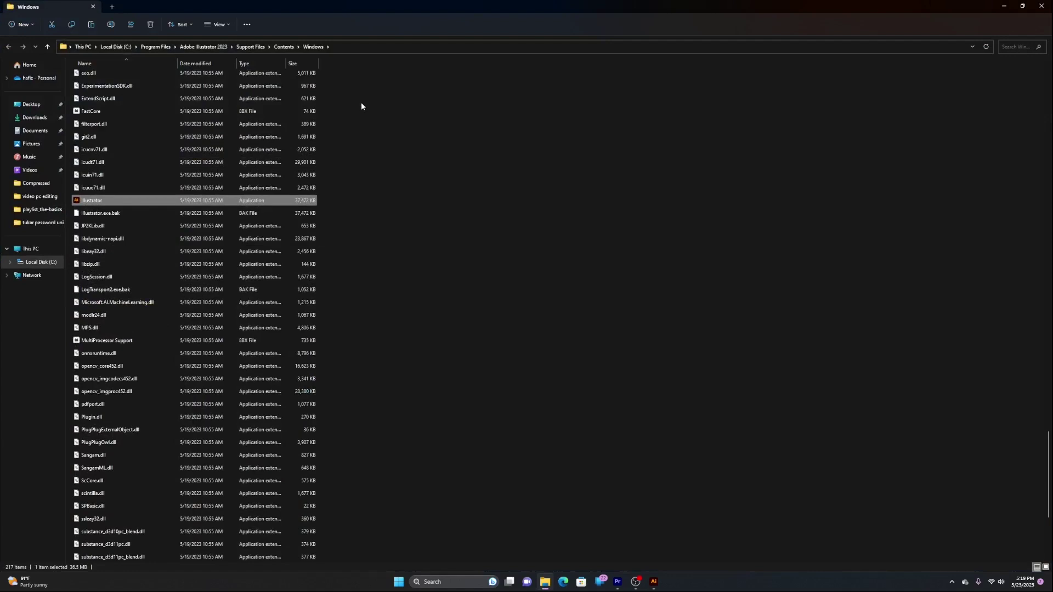
# Navigate to Illustrator 2023's Support Files\Required\Fonts folder with its 23 bundled fonts
pyautogui.click(251, 47)
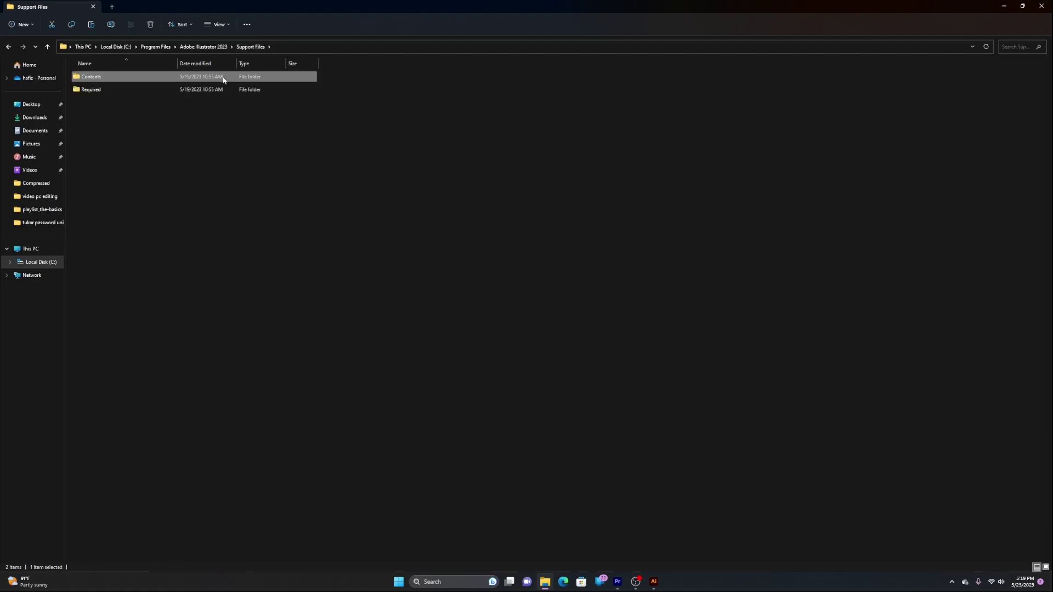
pyautogui.keyDown('shift'); pyautogui.click(189, 90); pyautogui.keyUp('shift')
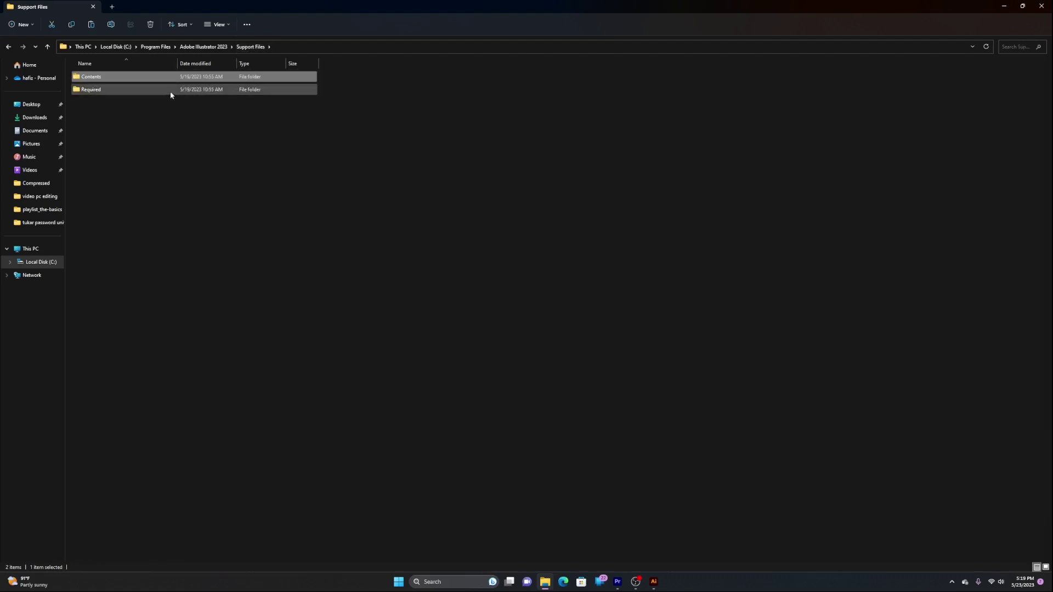
pyautogui.doubleClick(171, 90)
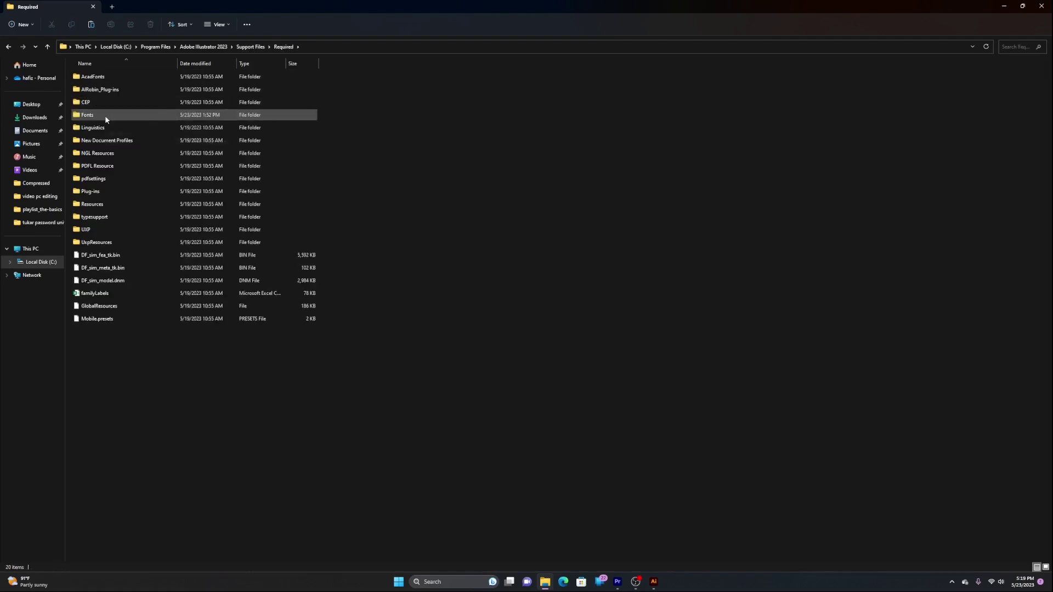
pyautogui.doubleClick(143, 117)
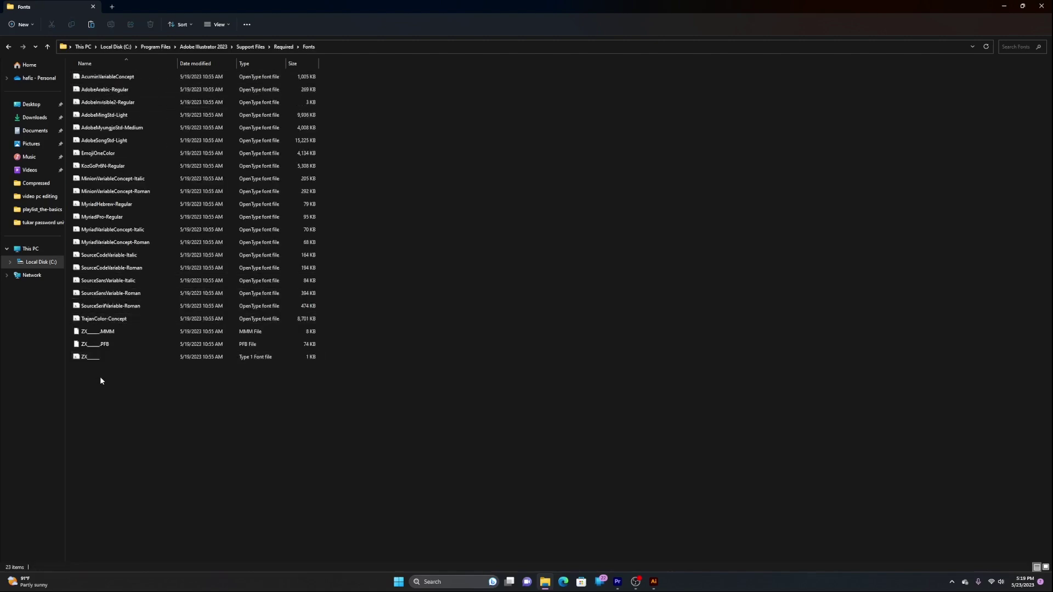
pyautogui.moveTo(100, 377); pyautogui.dragTo(206, 81)
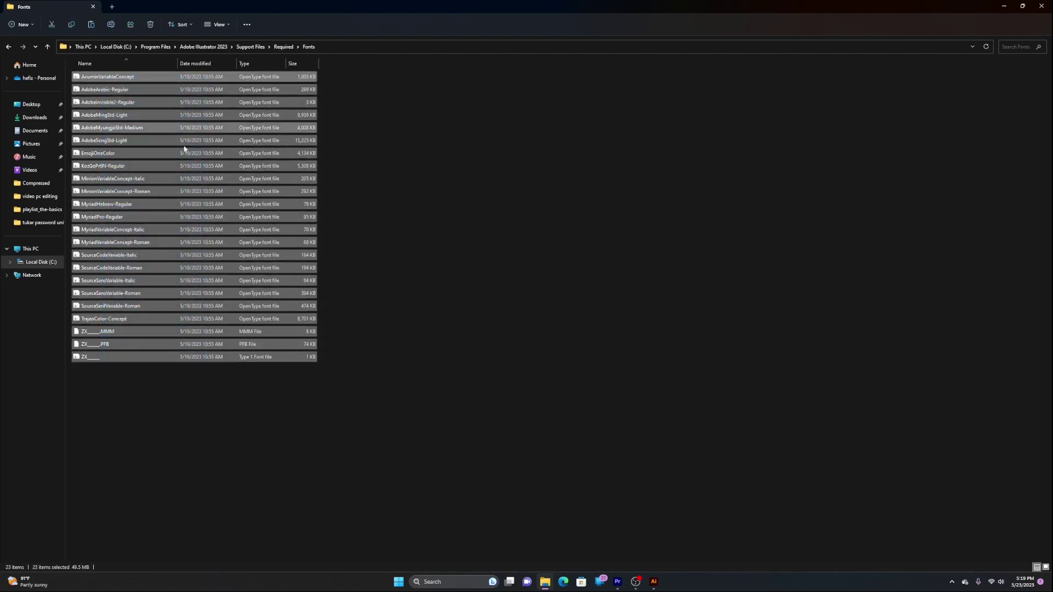
pyautogui.click(151, 373)
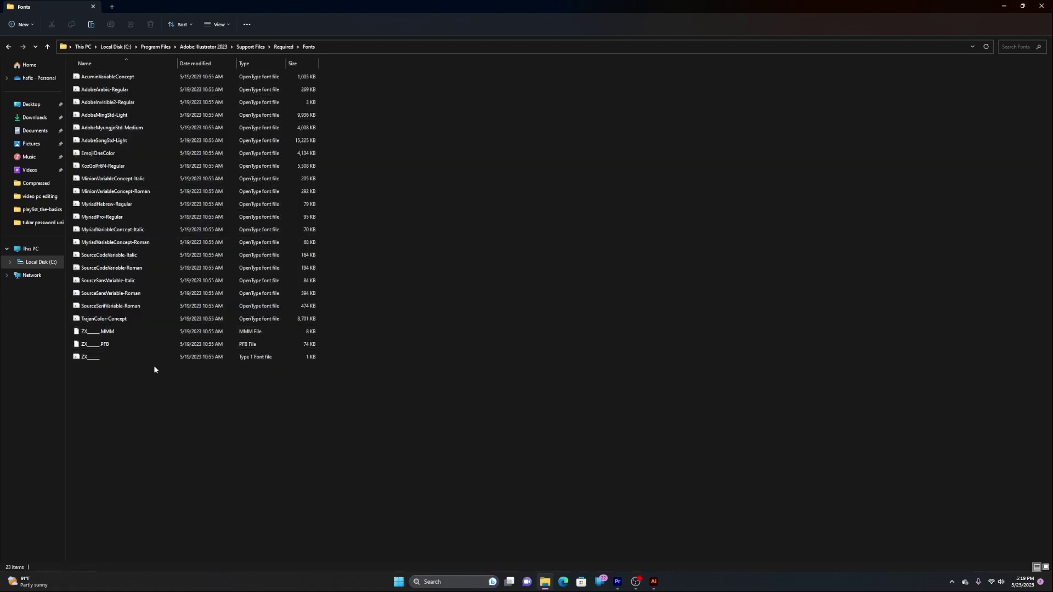
# Paste AlexBrush-Regular into Illustrator's Fonts folder, granting permission, then return to Illustrator
pyautogui.rightClick(130, 377)
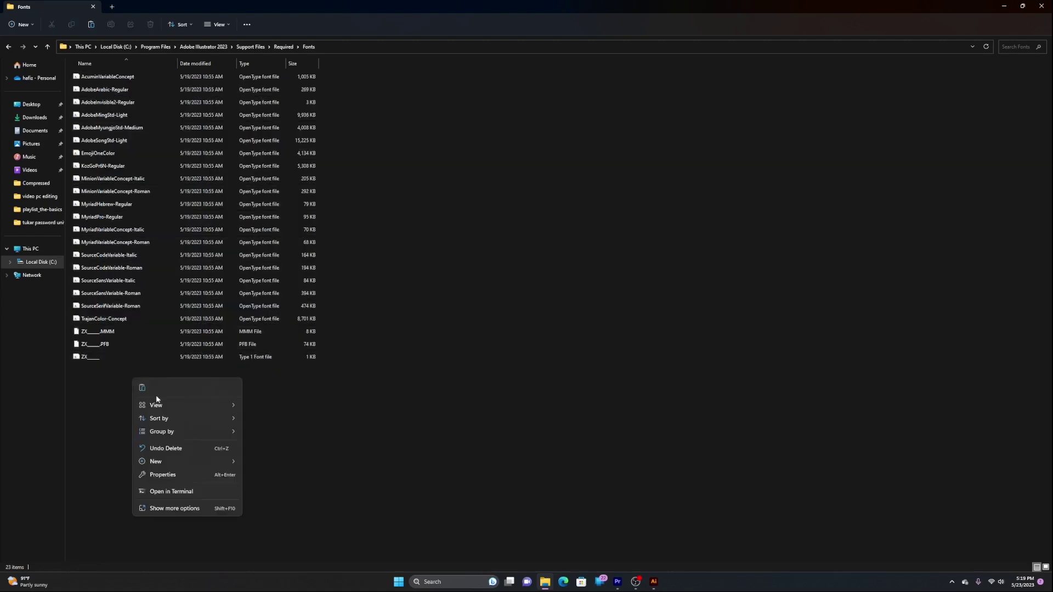
pyautogui.press('Escape')
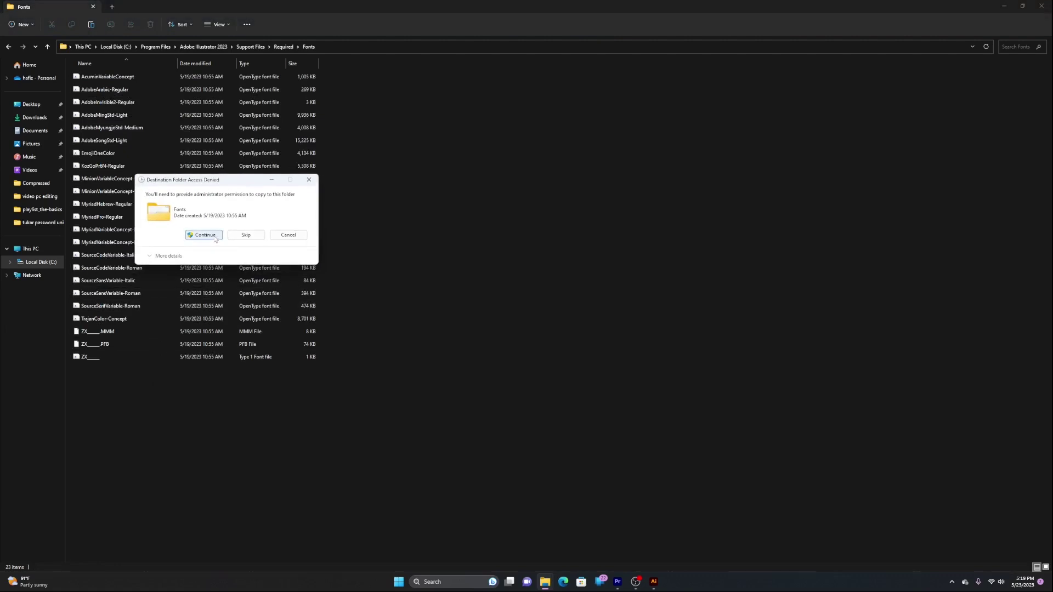
pyautogui.click(204, 235)
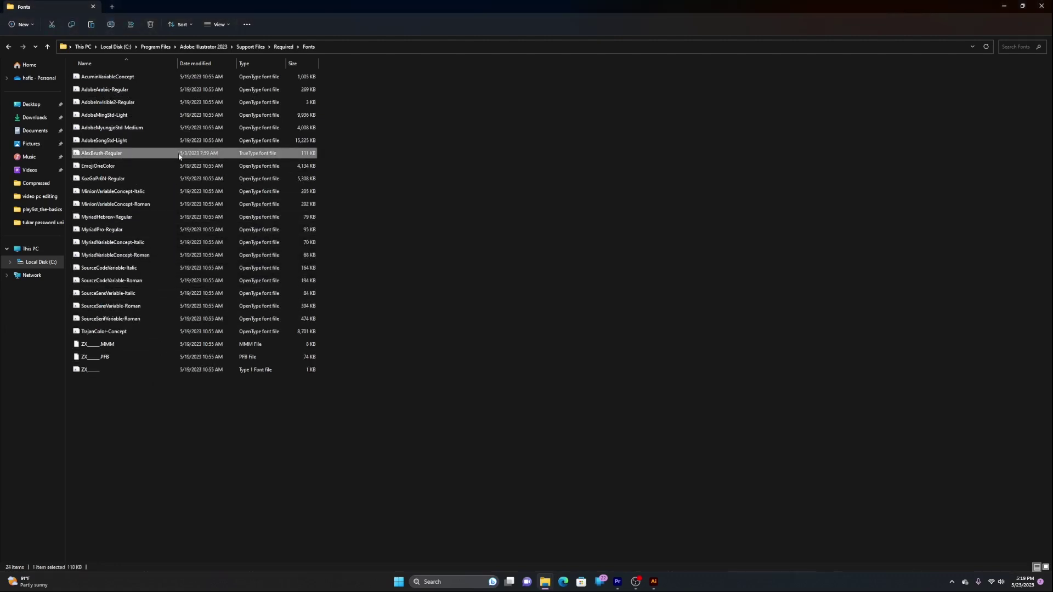
pyautogui.moveTo(333, 152); pyautogui.dragTo(296, 156)
pyautogui.click(379, 175)
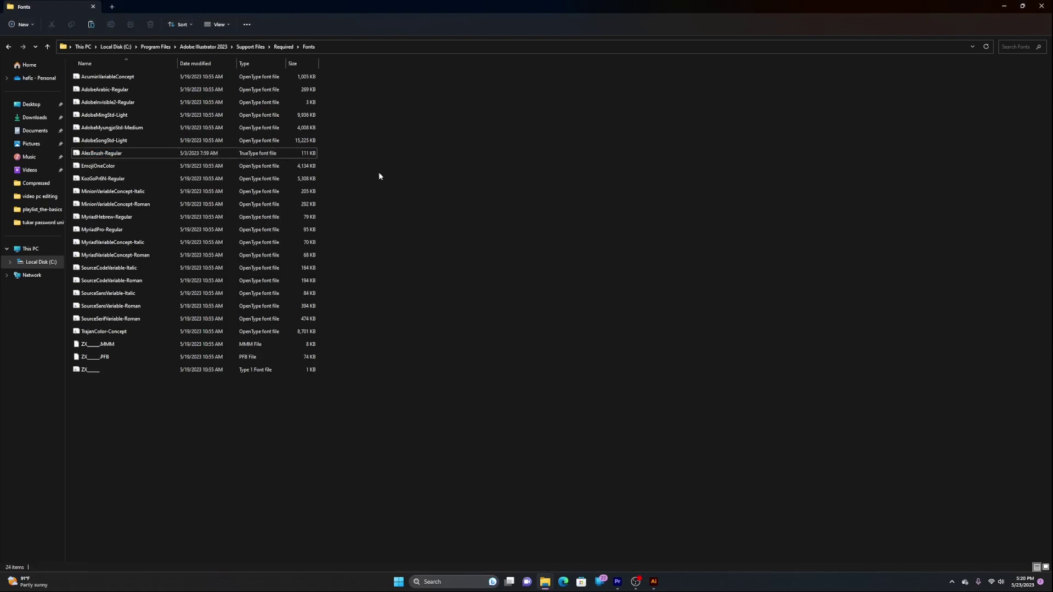
pyautogui.click(653, 581)
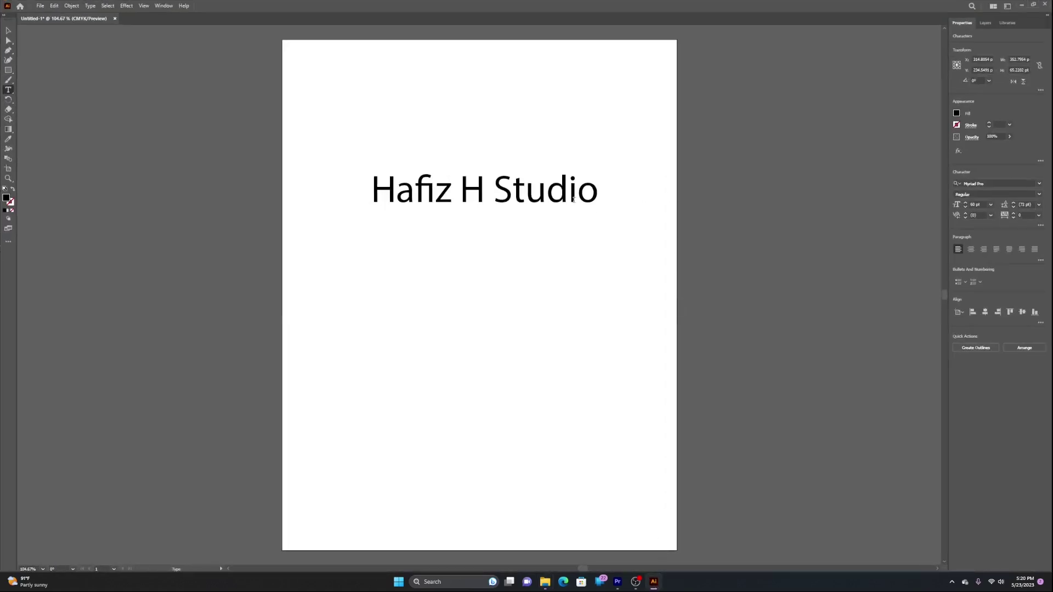
# Search the fonts for 'alex' and apply Alex Brush Regular while editing the text
pyautogui.press('Left')
pyautogui.click(991, 184)
pyautogui.write('alex')
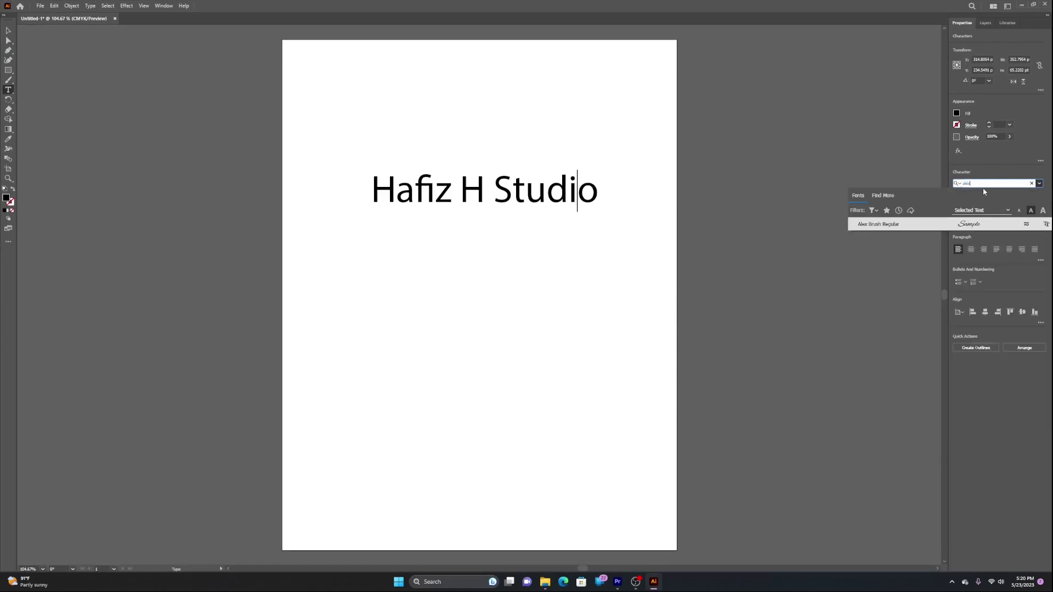
pyautogui.click(979, 184)
pyautogui.click(917, 225)
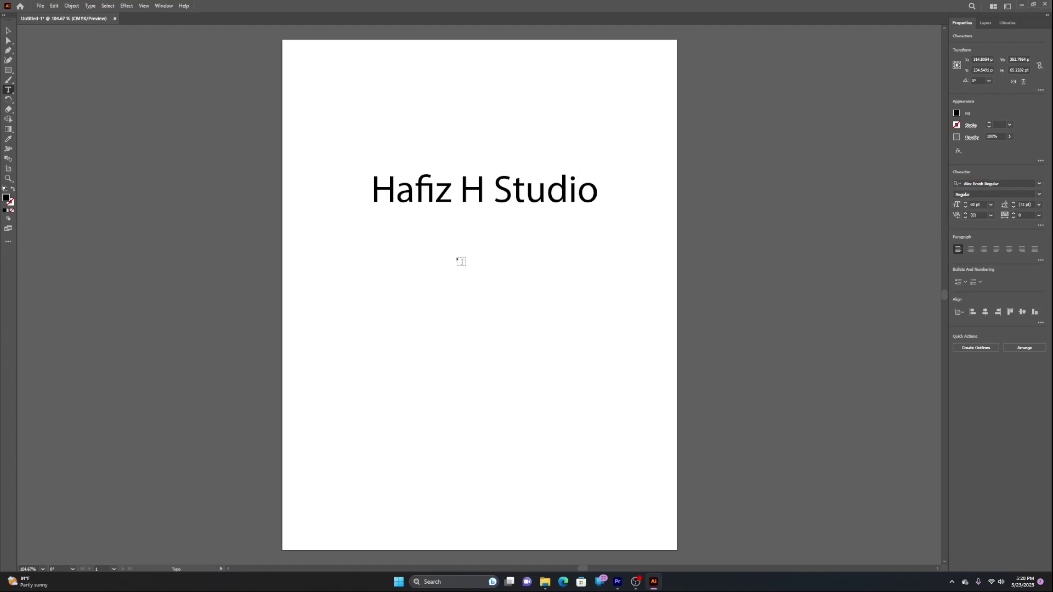
pyautogui.click(565, 194)
# Select the whole Hafiz H Studio text object and set it in Alex Brush Regular
pyautogui.click(10, 39)
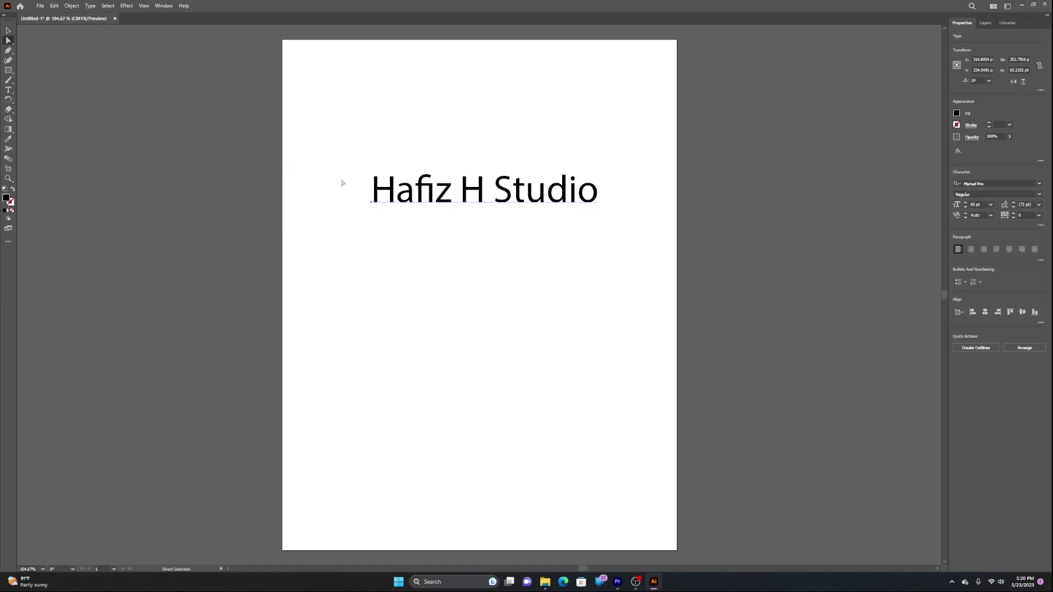
pyautogui.click(10, 31)
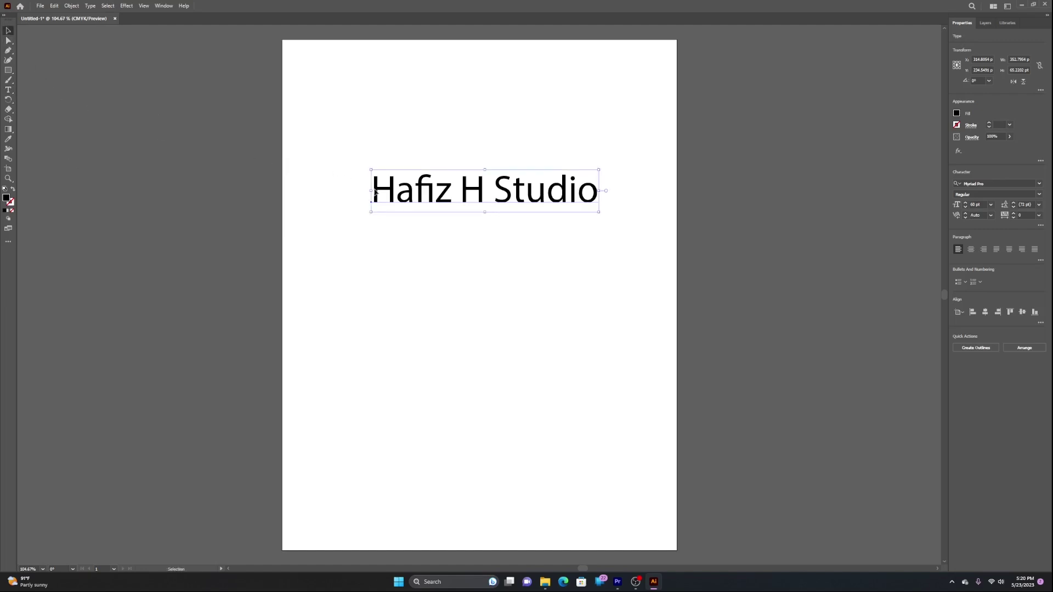
pyautogui.moveTo(428, 210); pyautogui.dragTo(431, 207)
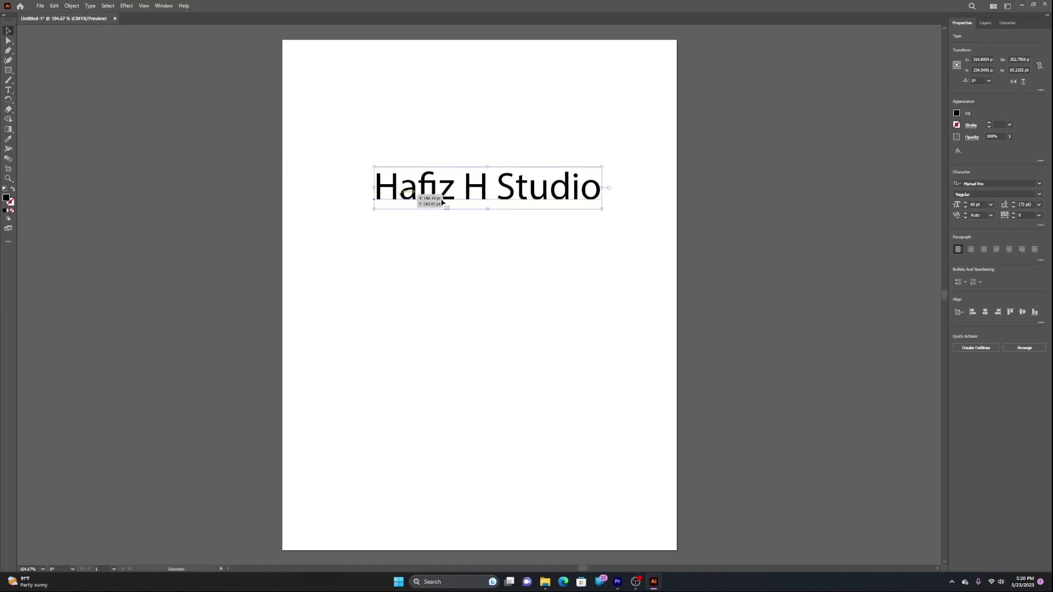
pyautogui.click(992, 184)
pyautogui.write('alex')
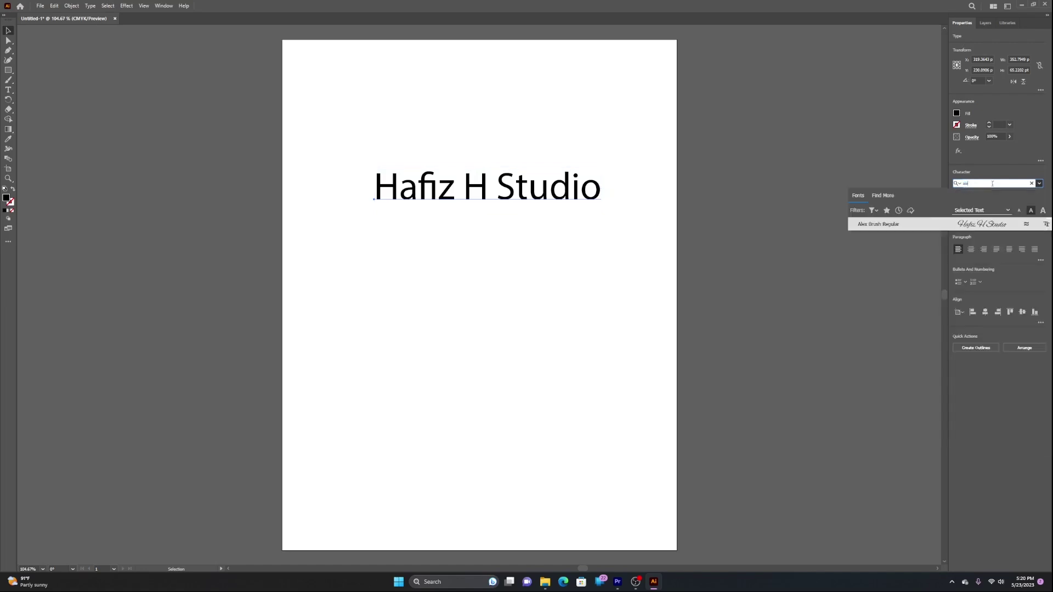
pyautogui.click(963, 223)
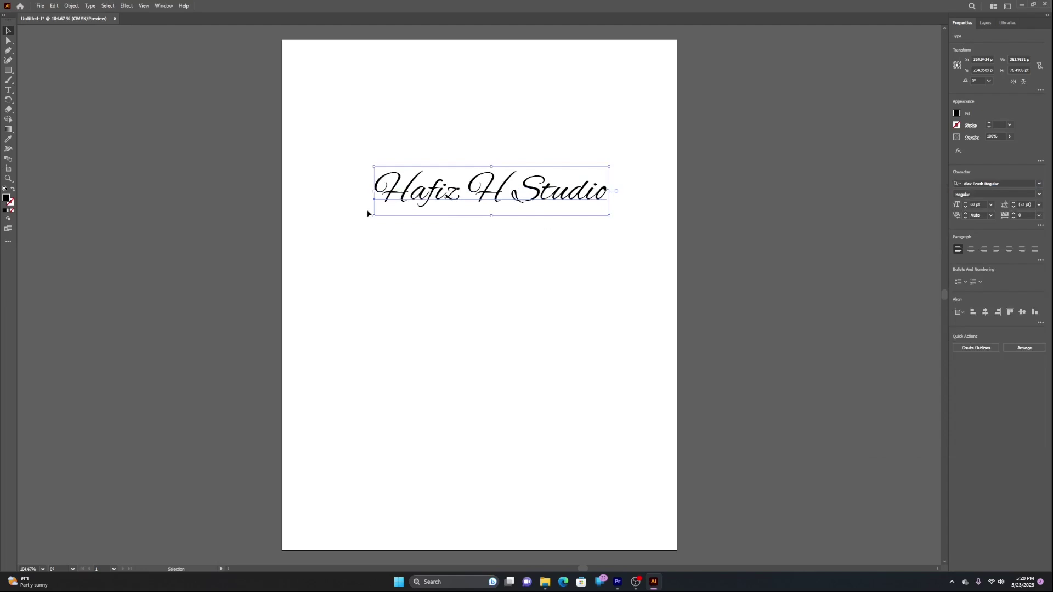
# Enlarge the text from its lower-left corner and shift it slightly right and down
pyautogui.moveTo(374, 216); pyautogui.dragTo(311, 318)
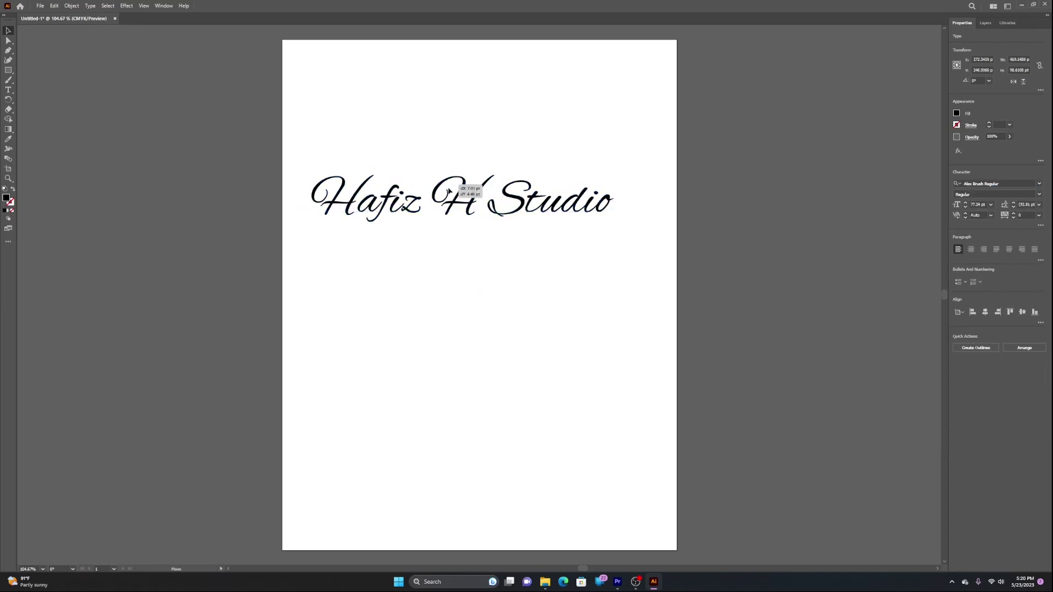
pyautogui.moveTo(439, 189); pyautogui.dragTo(459, 204)
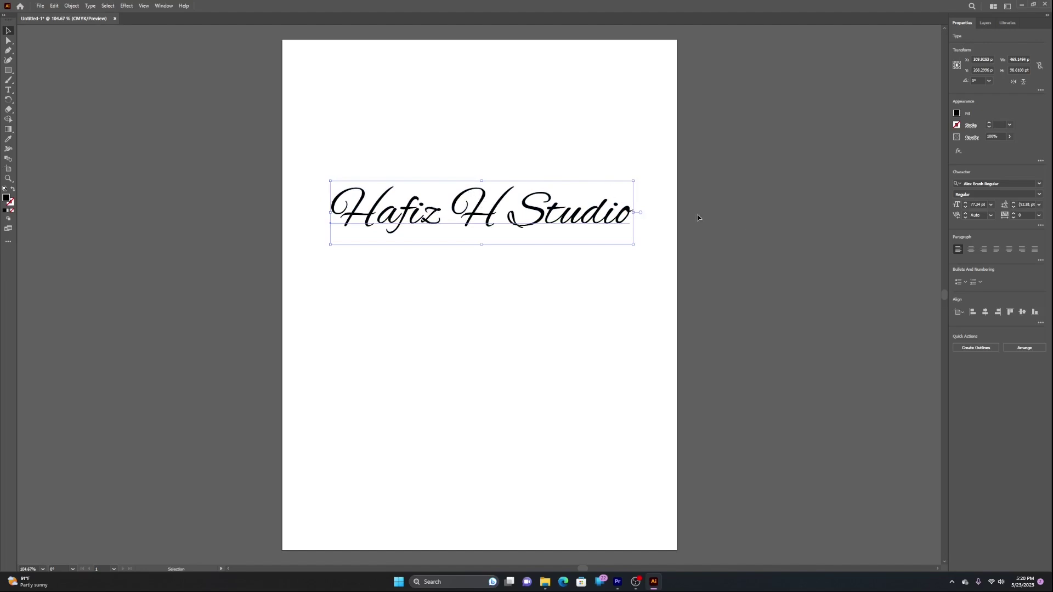
pyautogui.click(1039, 184)
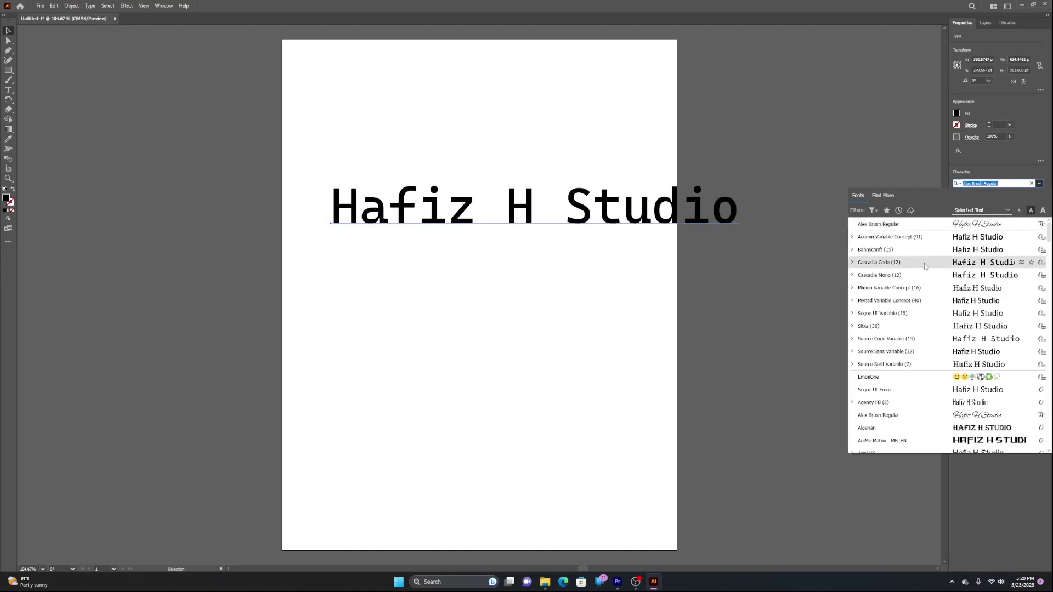
# Browse the installed font list and apply AniMe Matrix - MB_EN to Hafiz H Studio
pyautogui.scroll(-5, 922, 400)
pyautogui.scroll(-3, 922, 400)
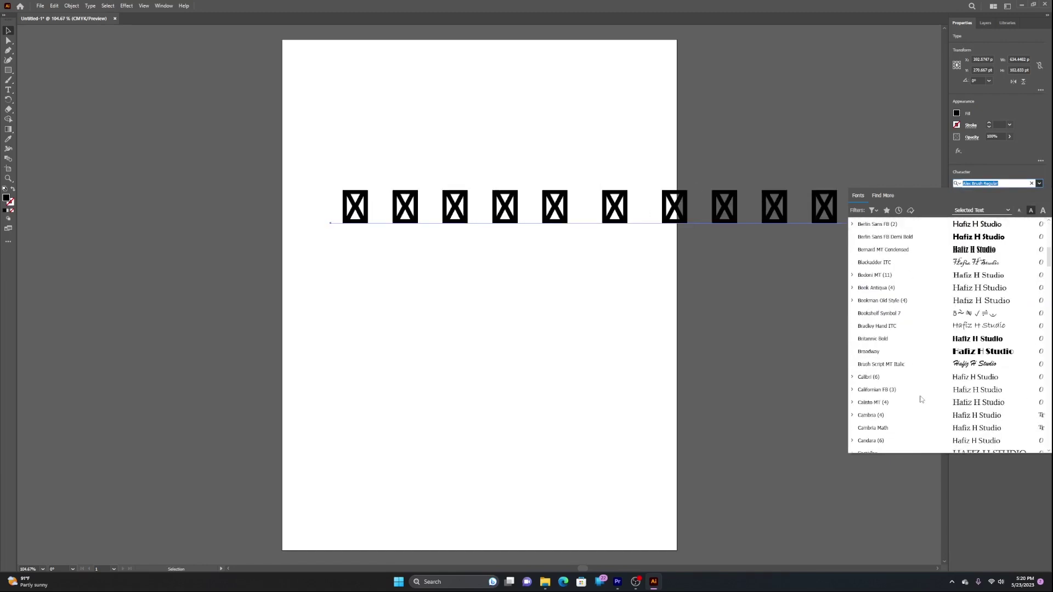
pyautogui.scroll(9, 921, 400)
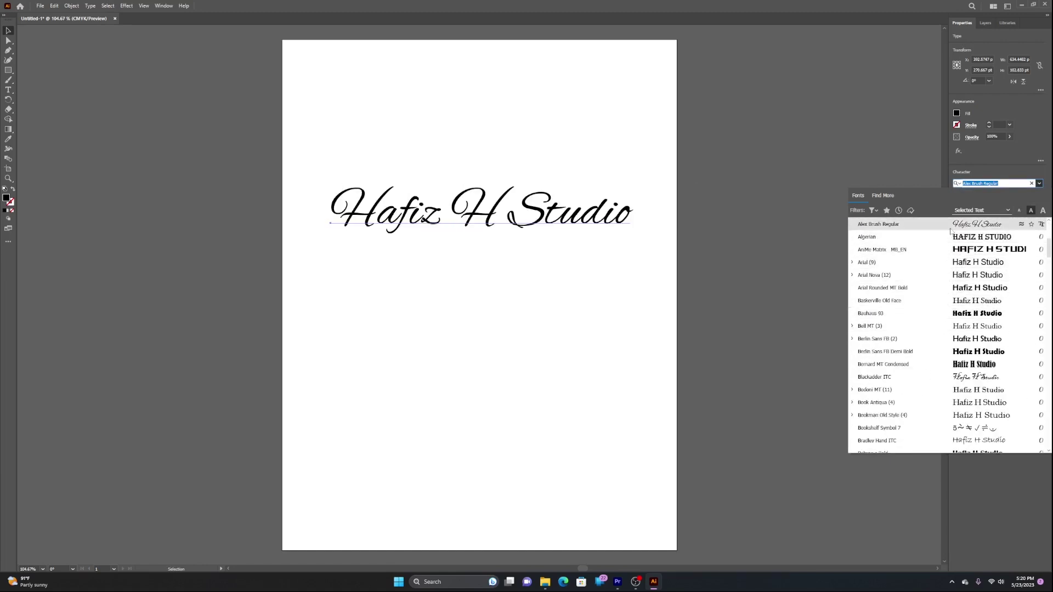
pyautogui.scroll(-3, 946, 247)
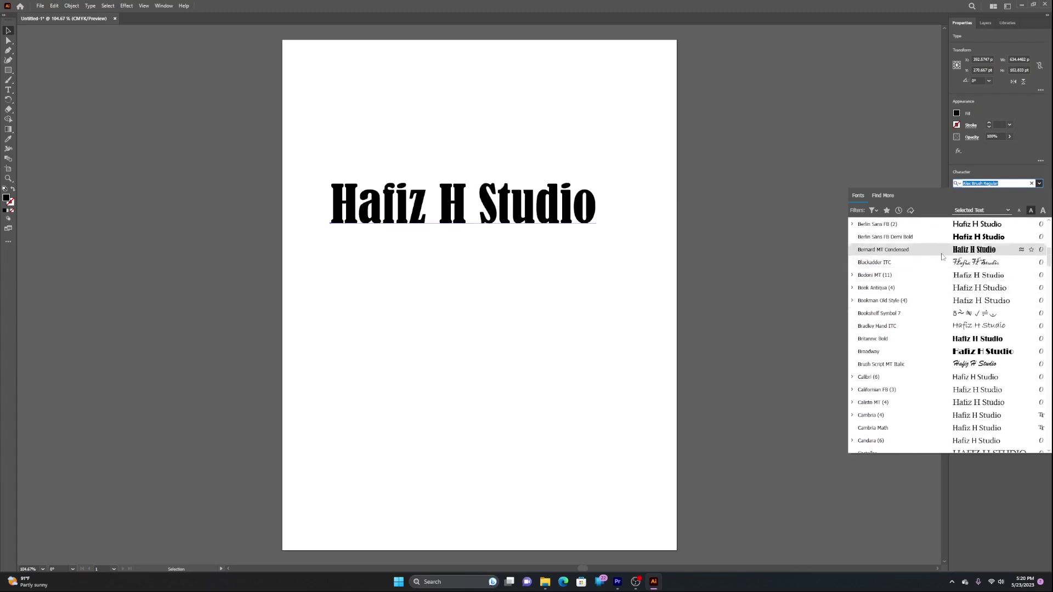
pyautogui.scroll(3, 942, 256)
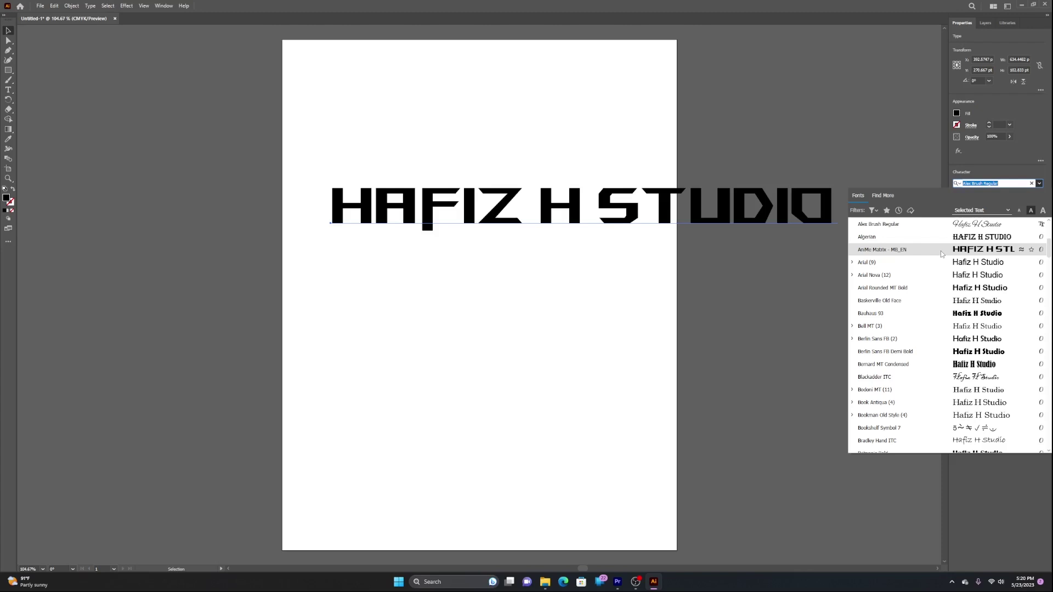
pyautogui.click(940, 251)
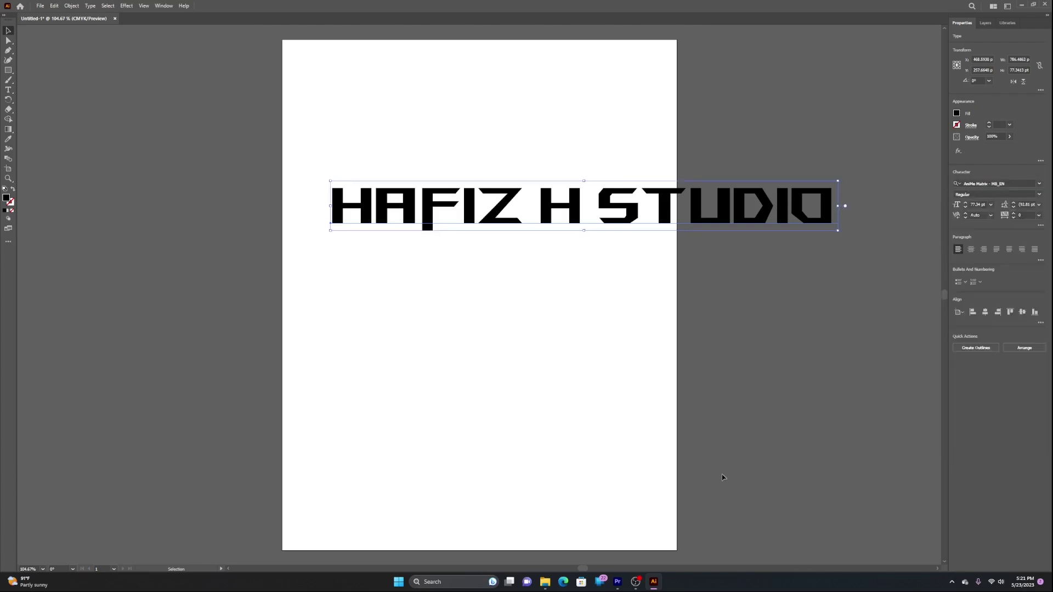
# Bring up Illustrator 2023's Required\Fonts folder in File Explorer, selecting then deselecting its 24 files
pyautogui.moveTo(544, 581)
pyautogui.click(551, 554)
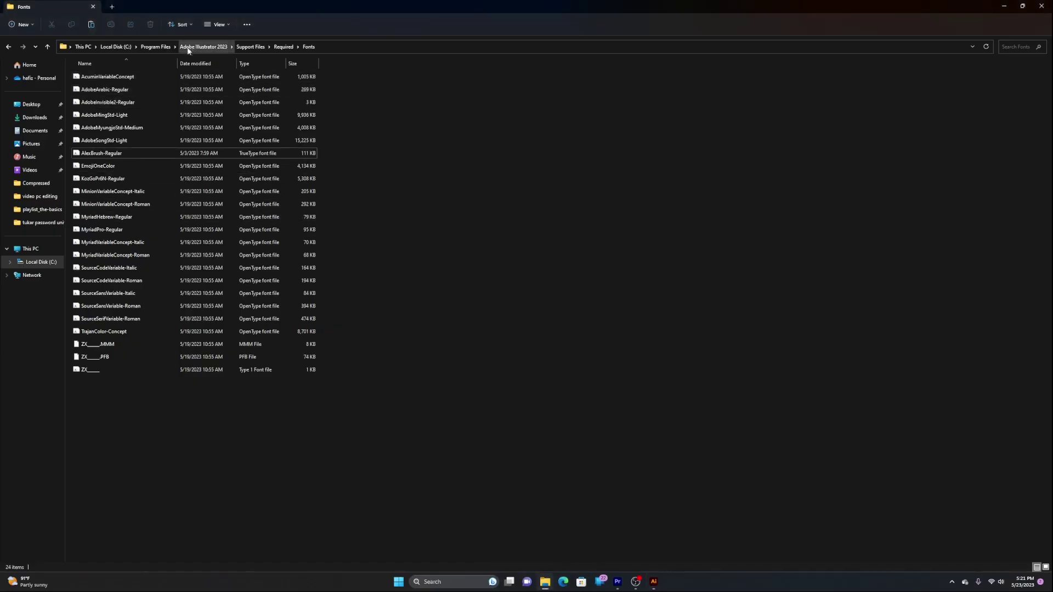
pyautogui.moveTo(136, 407); pyautogui.dragTo(255, 75)
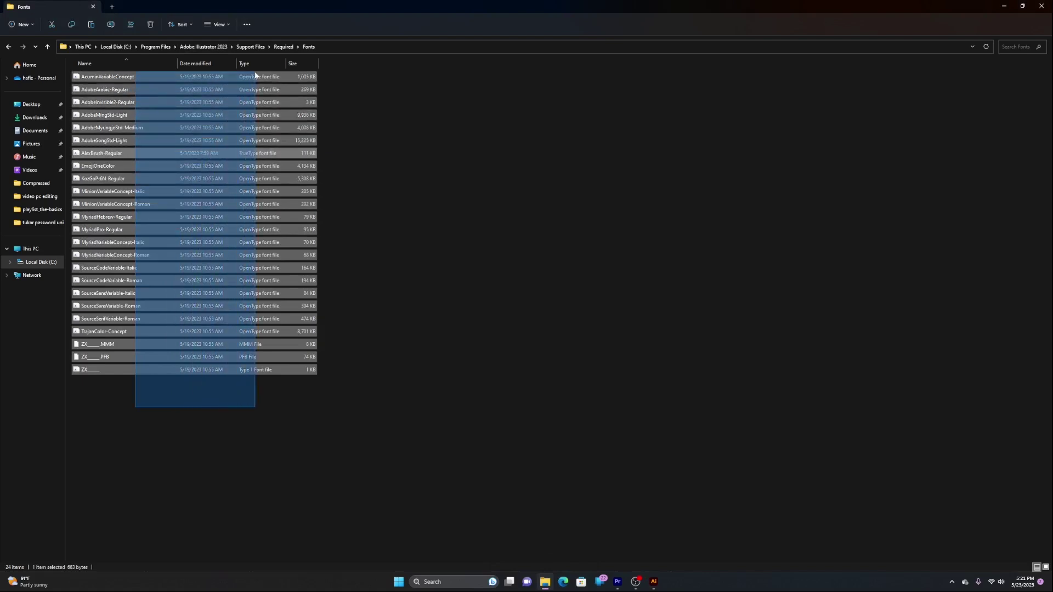
pyautogui.click(178, 403)
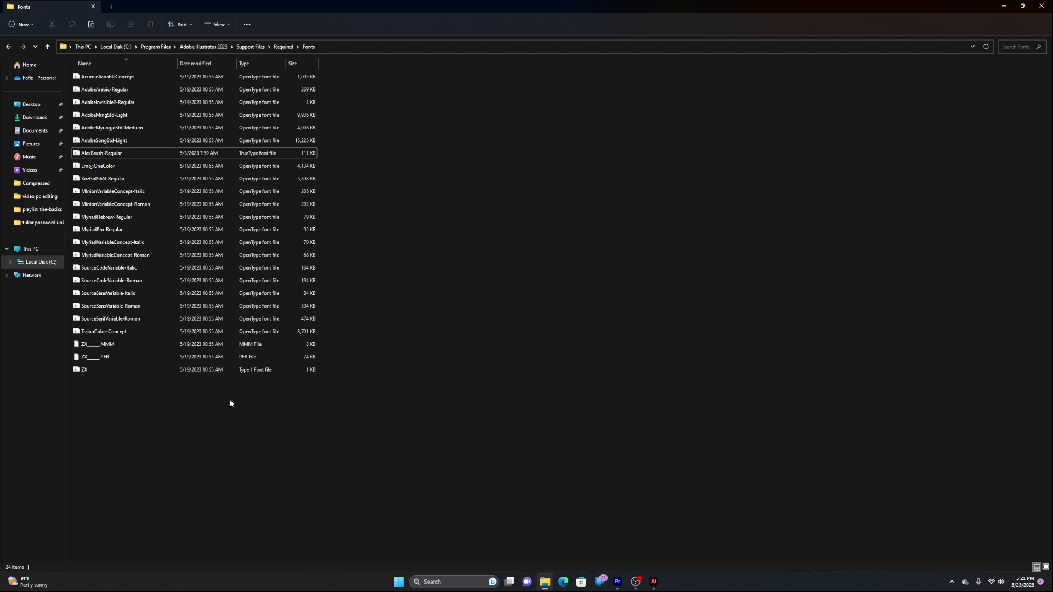
# Return to Illustrator and drag HAFIZ H STUDIO left to roughly centre it on the artboard
pyautogui.click(655, 582)
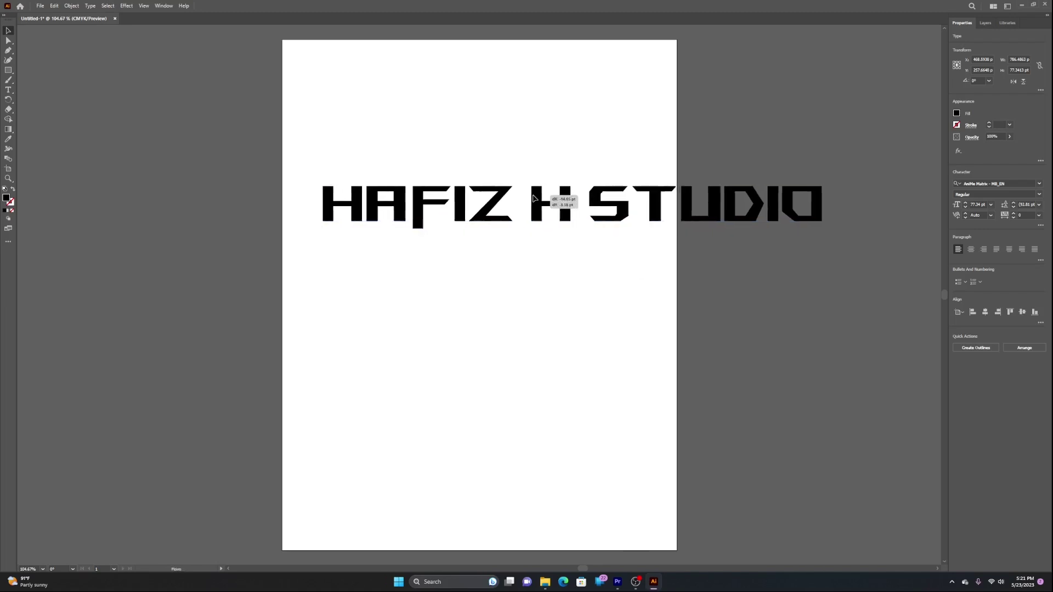
pyautogui.moveTo(481, 209); pyautogui.dragTo(450, 208)
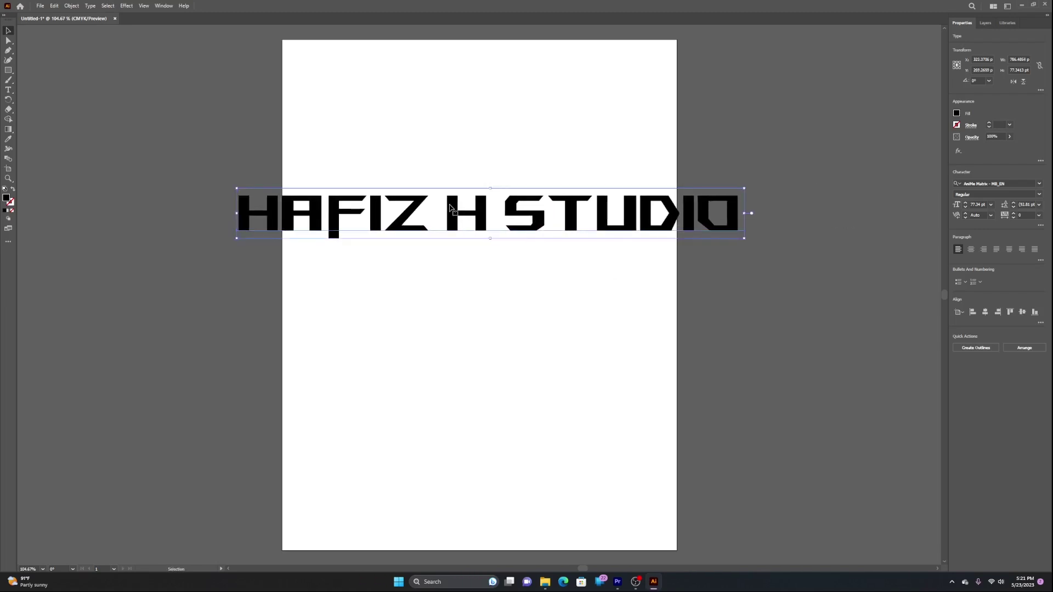